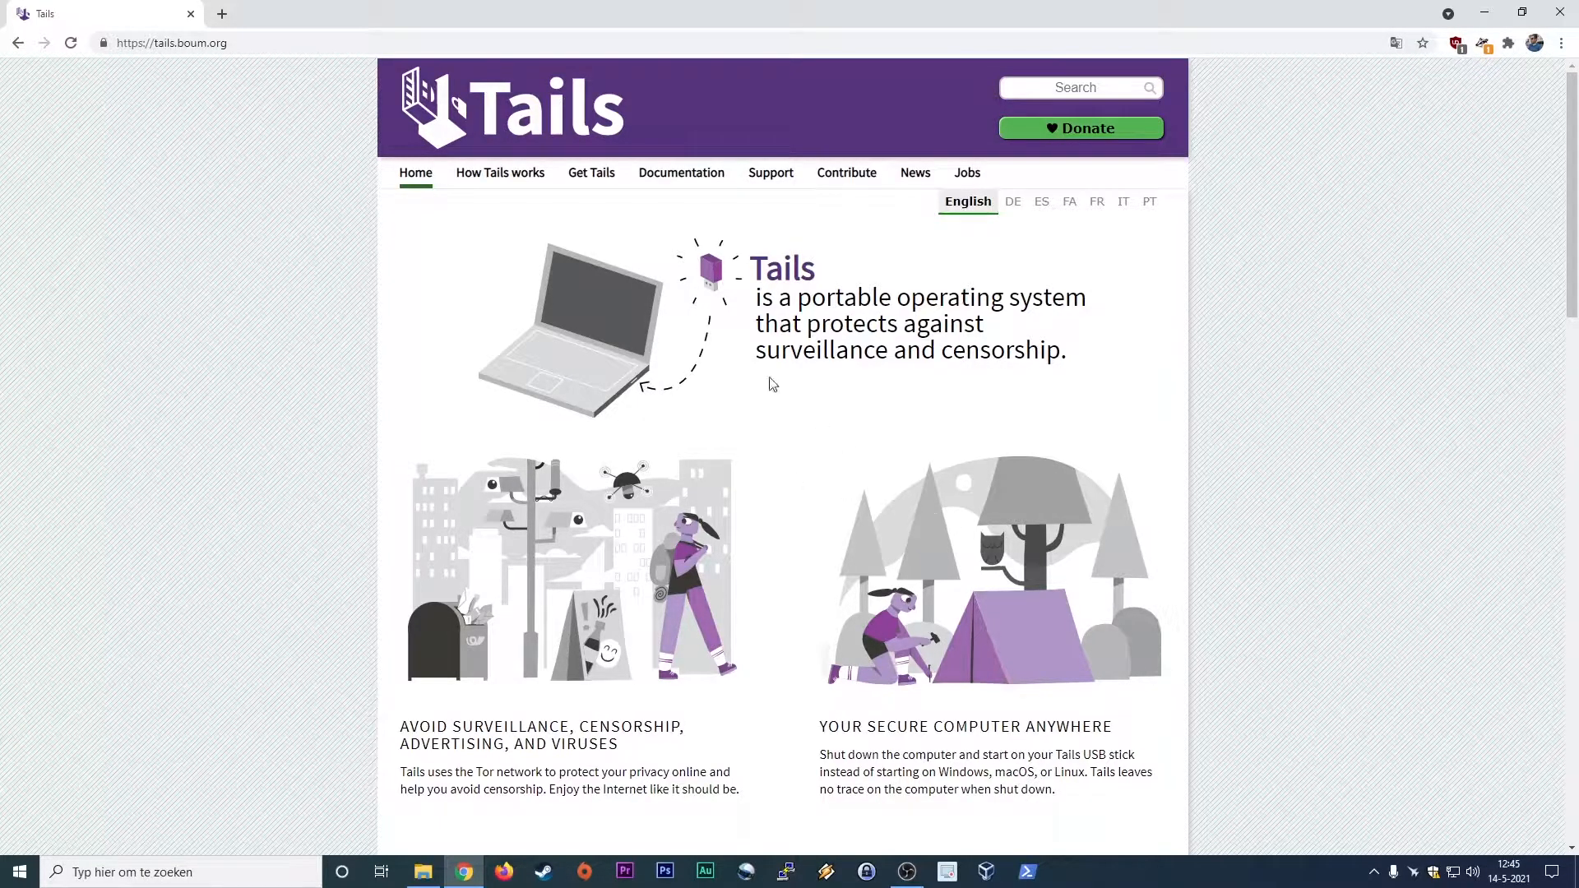
# Step: Open the Tails download page, switch to File Explorer and locate the tails-amd64-4.18 disk image
pyautogui.click(601, 176)
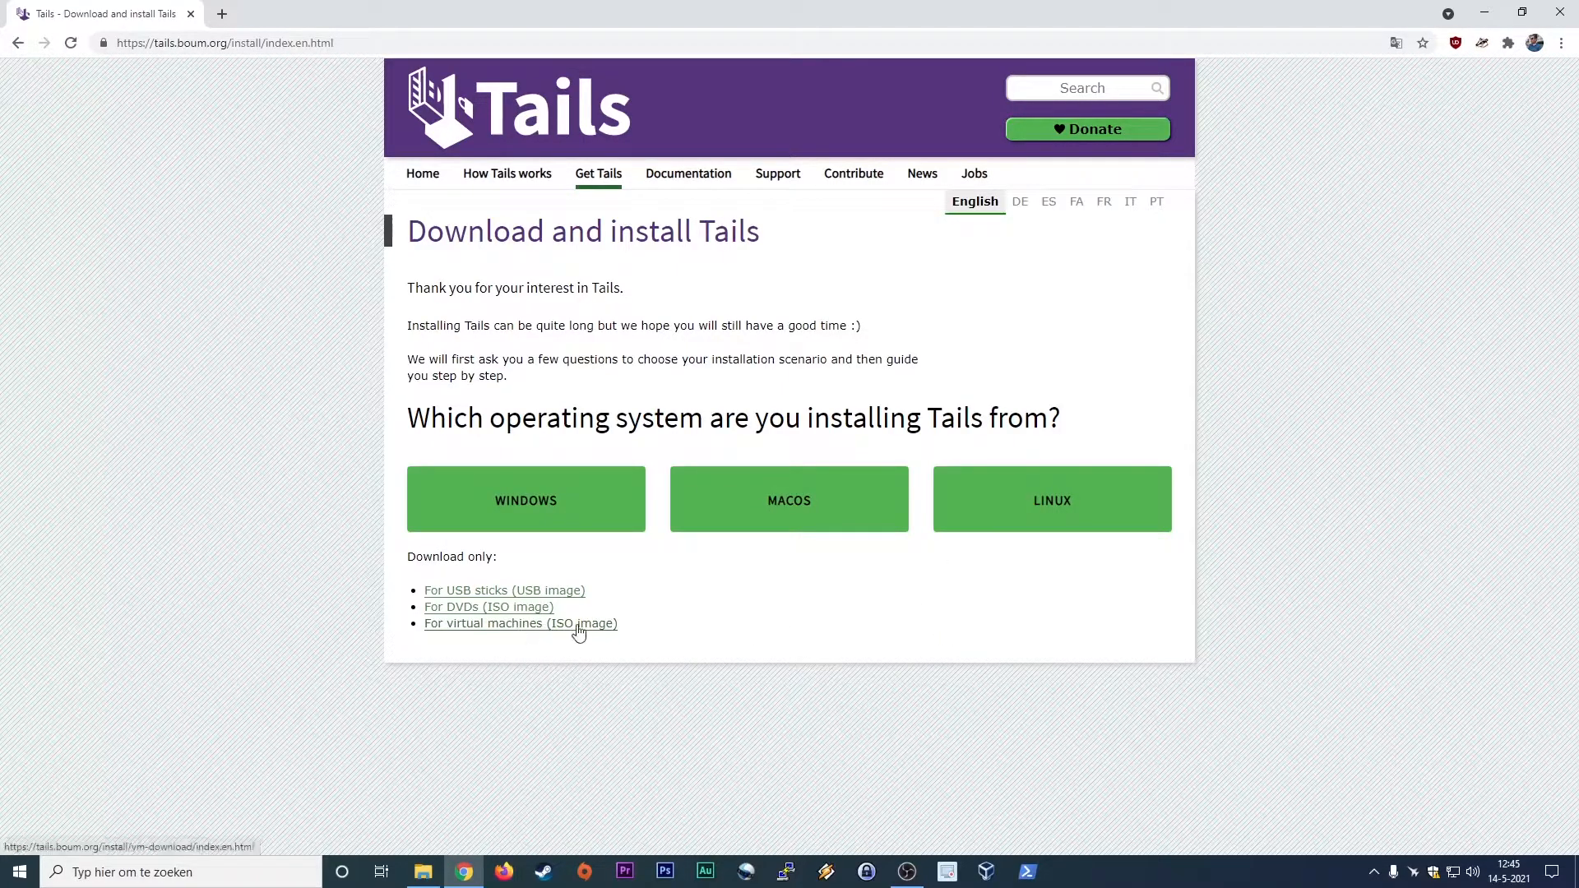
pyautogui.click(422, 872)
pyautogui.click(247, 277)
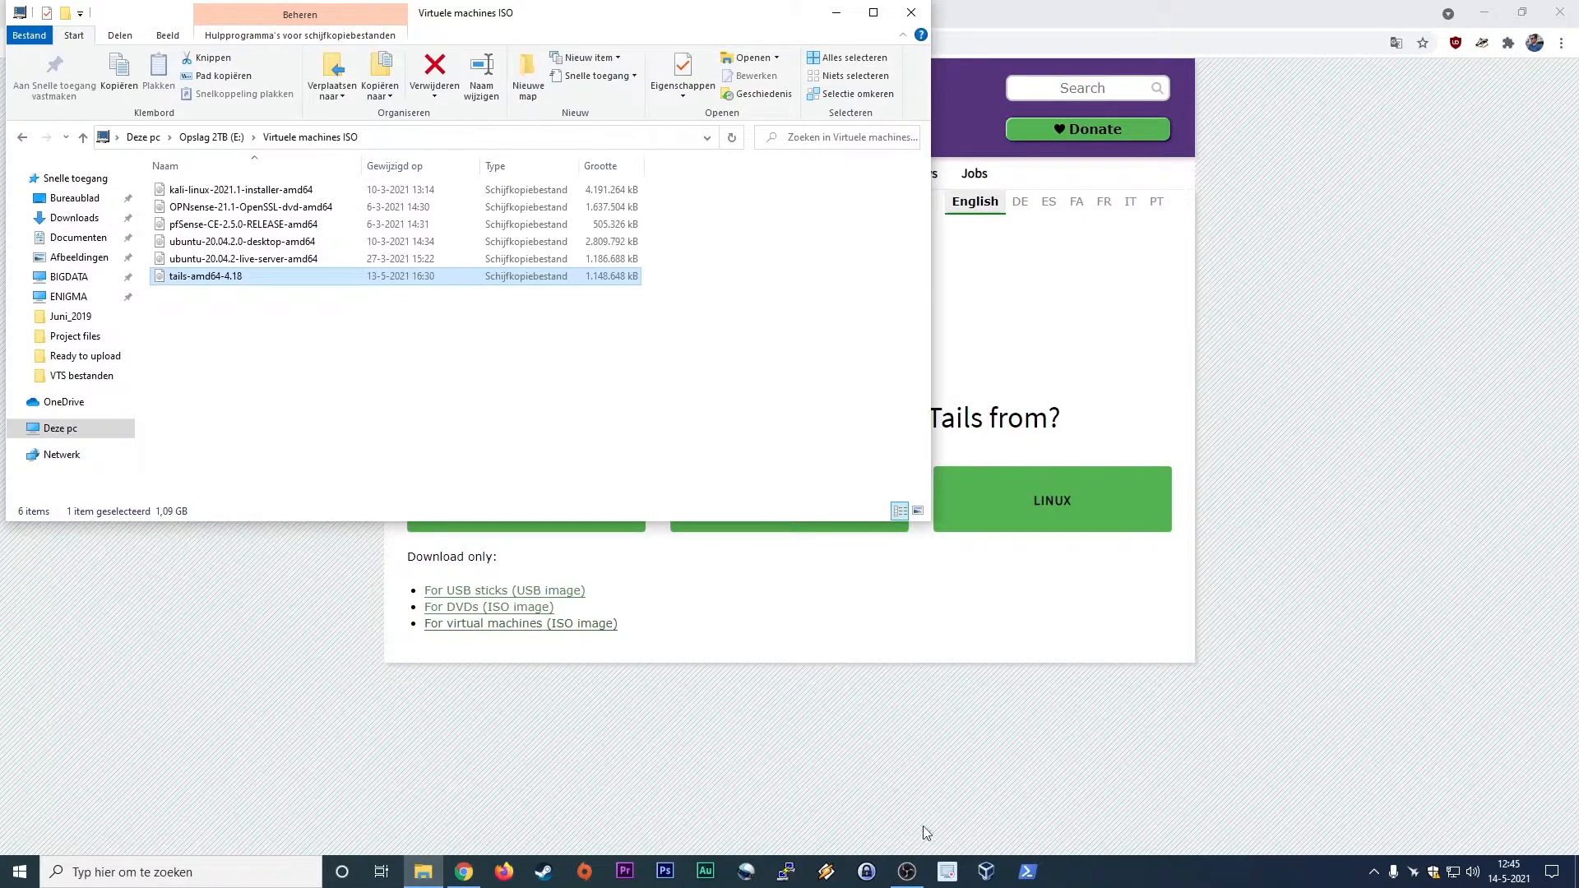
# Step: Switch to VirtualBox, dismiss the new-release notice and look through the existing virtual machines
pyautogui.click(992, 872)
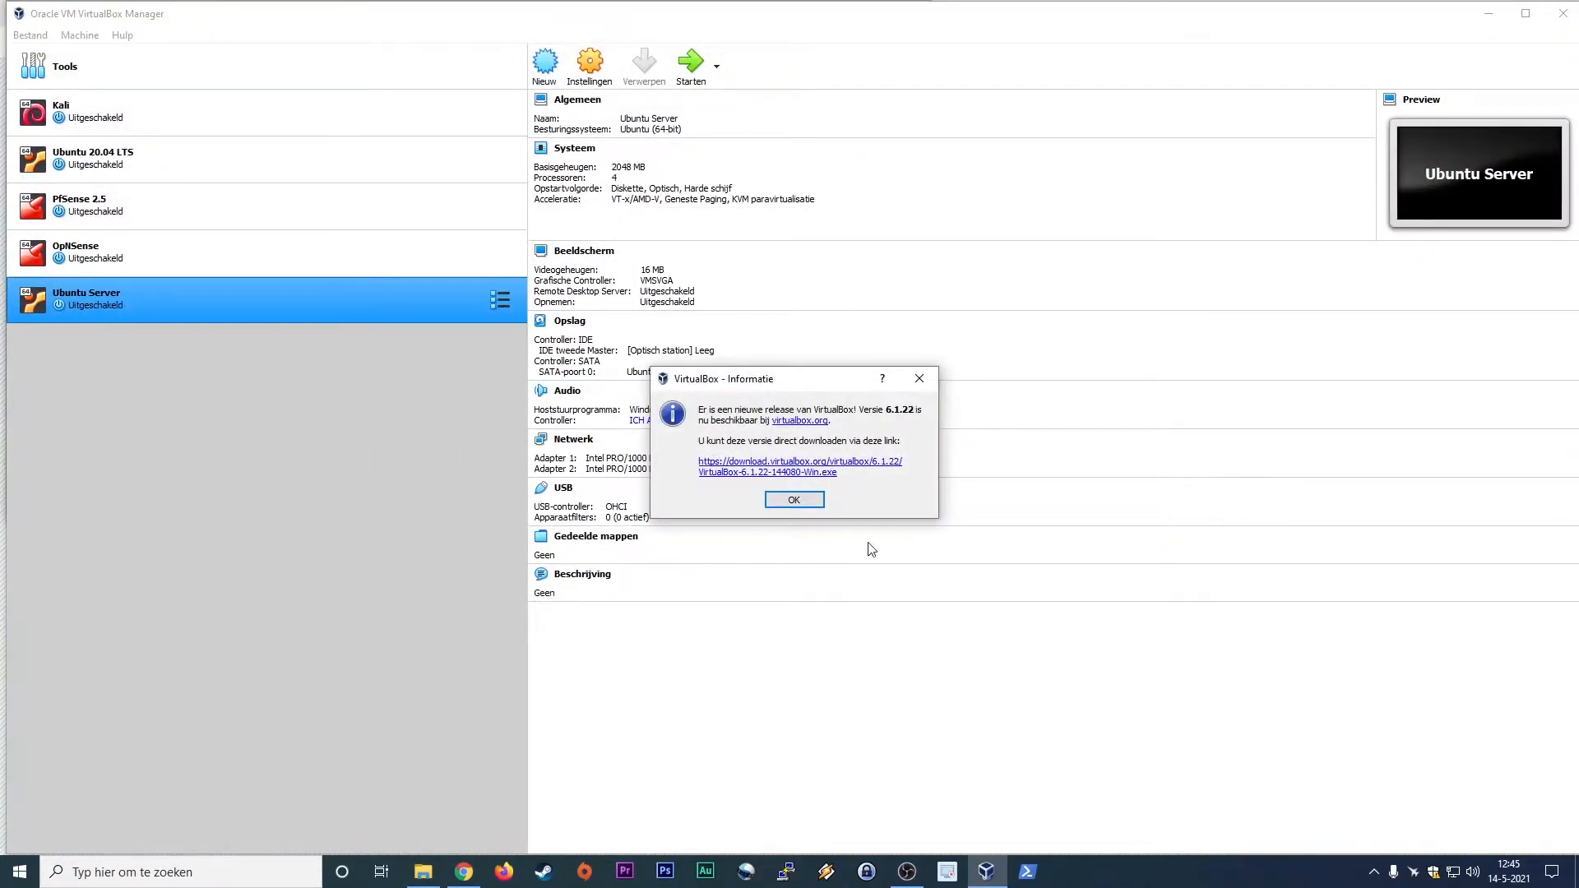
pyautogui.click(793, 501)
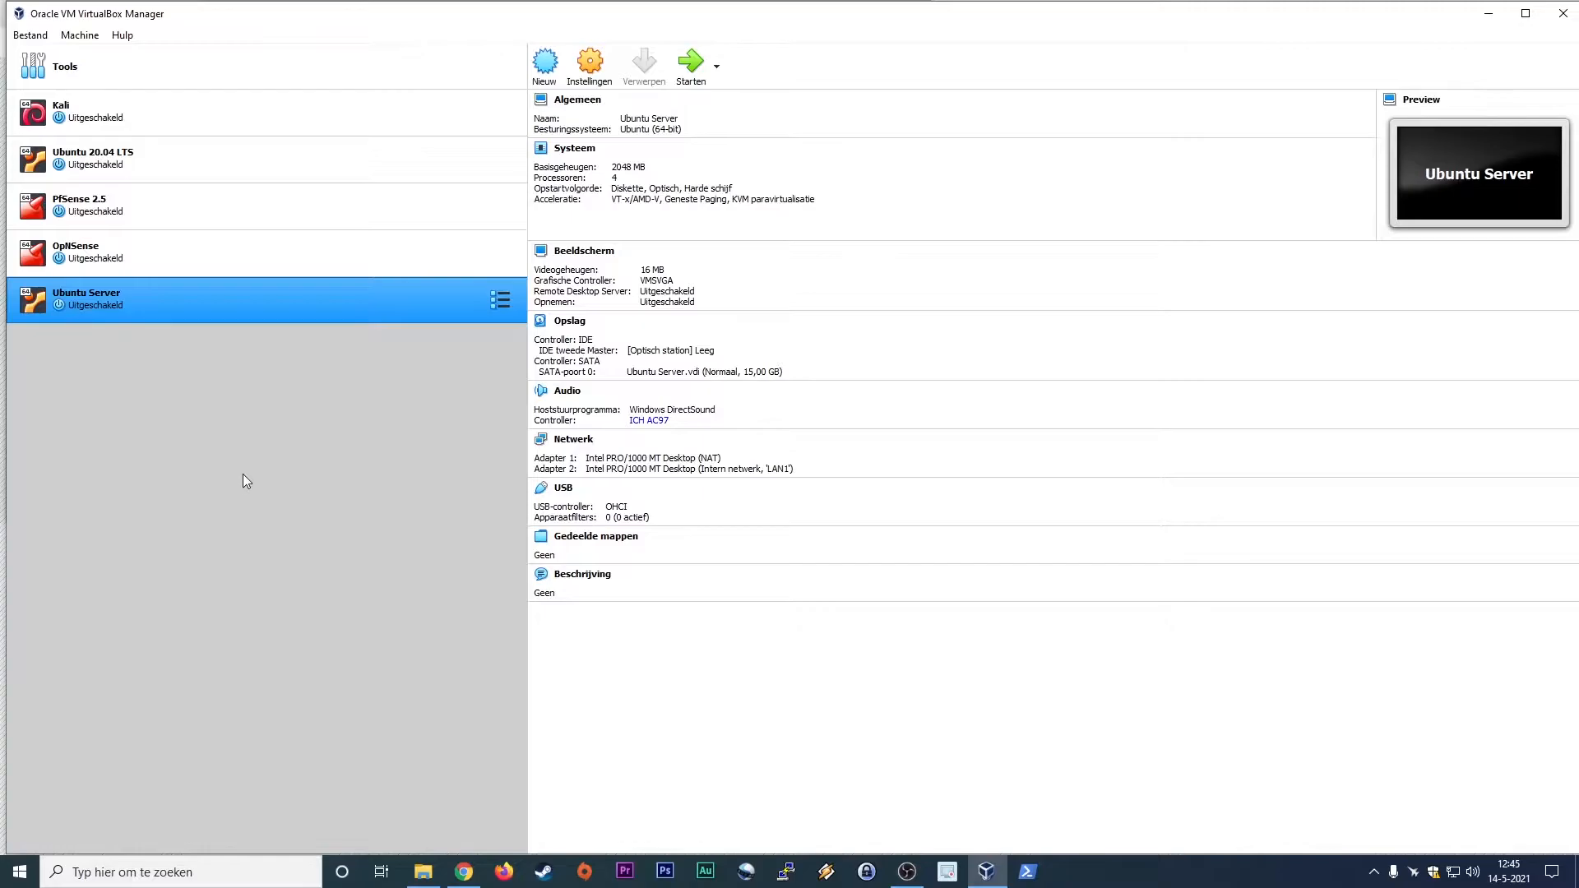
pyautogui.click(153, 123)
pyautogui.click(165, 153)
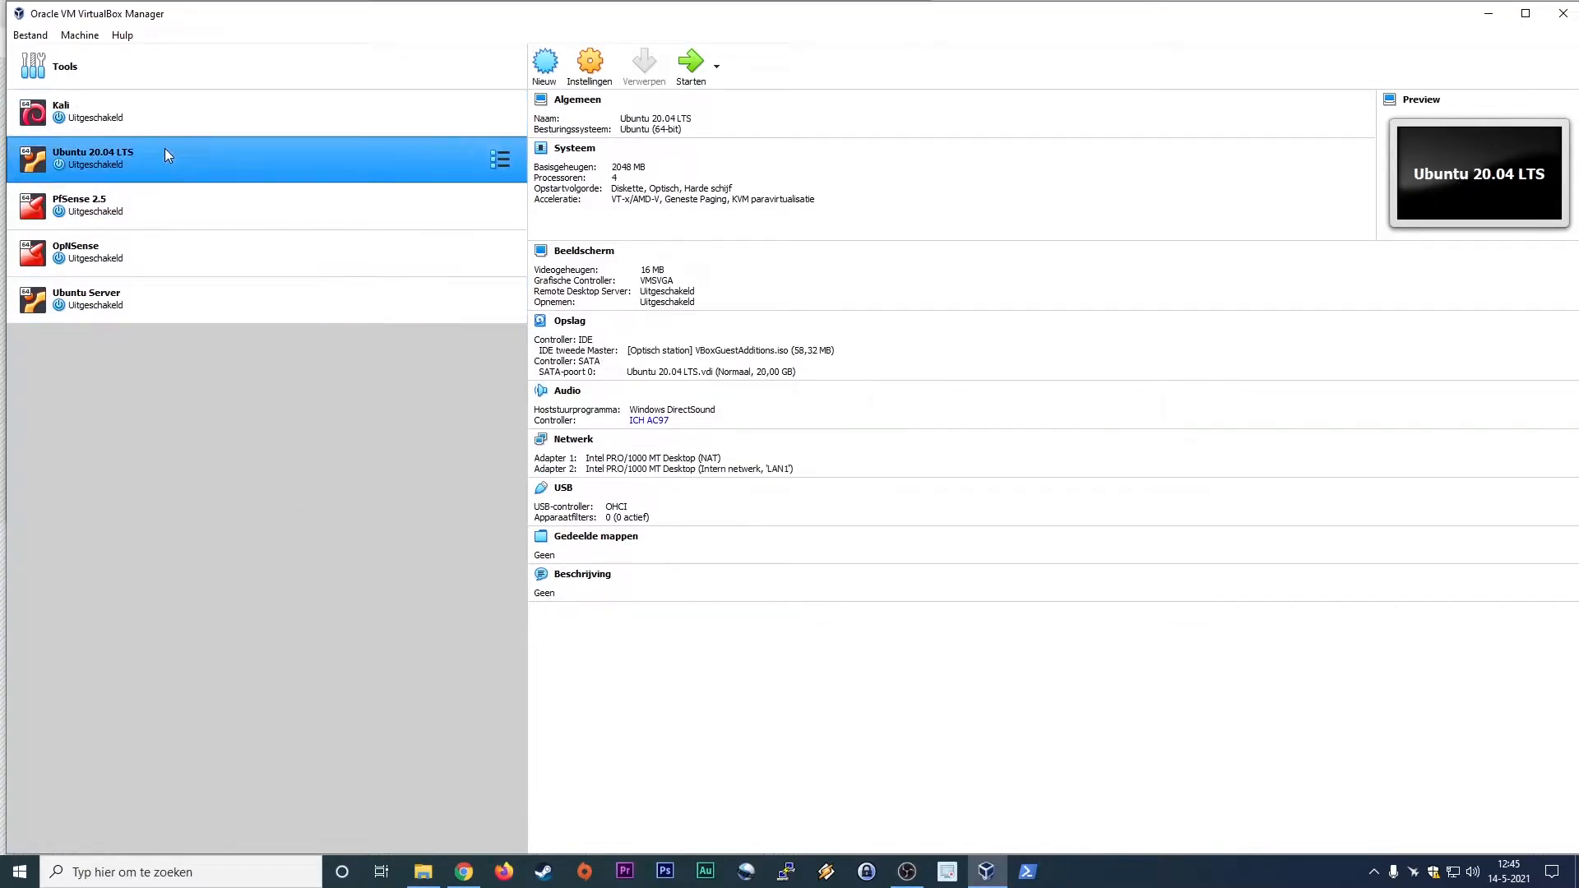
pyautogui.click(177, 208)
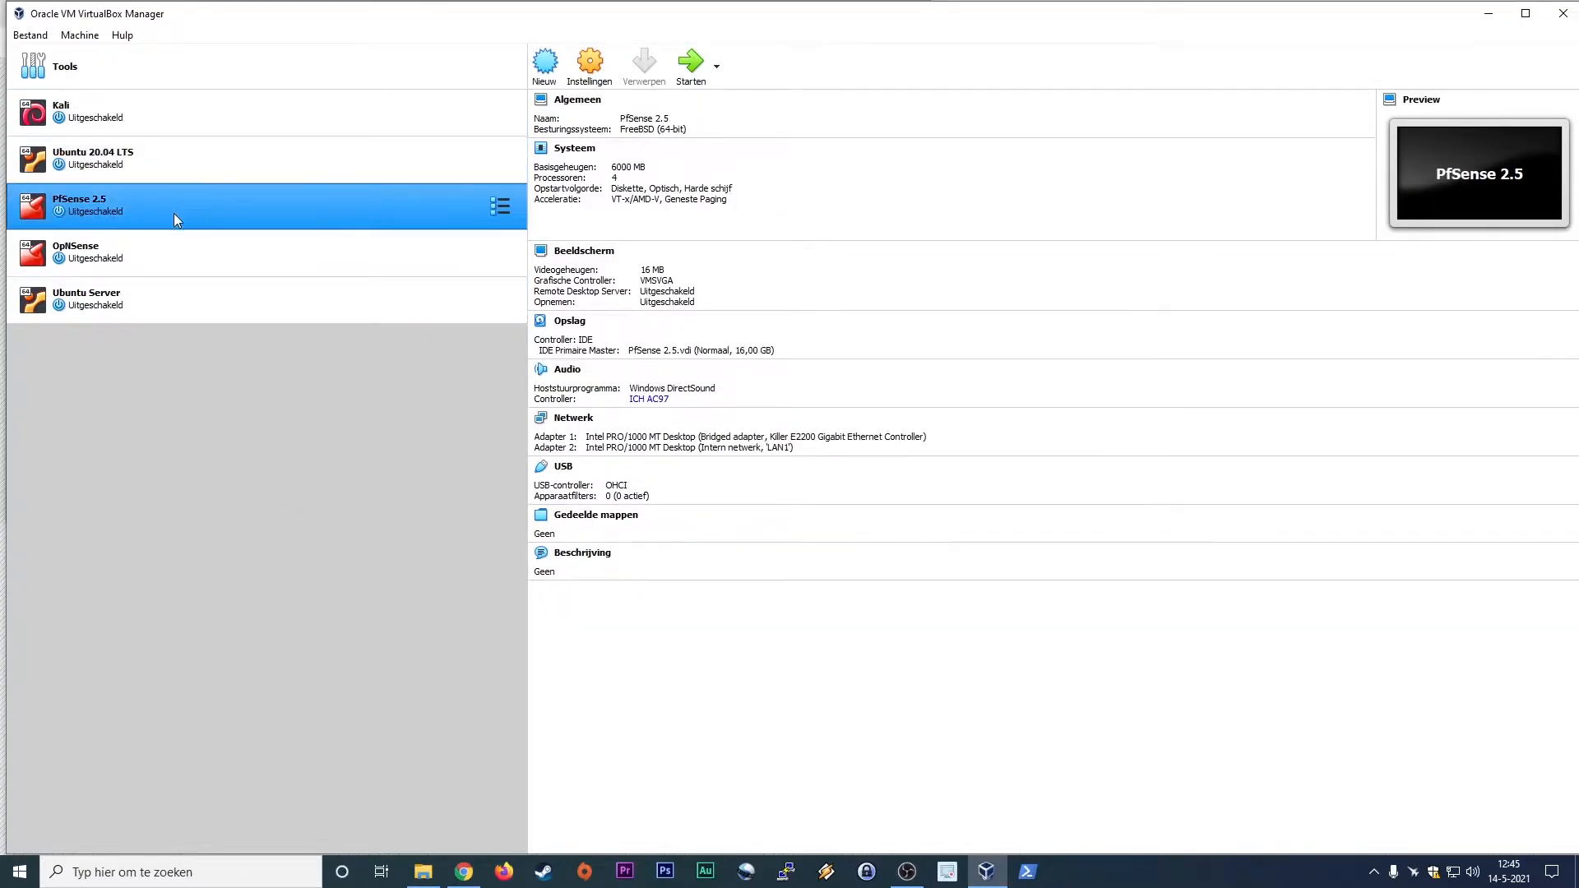
pyautogui.click(165, 258)
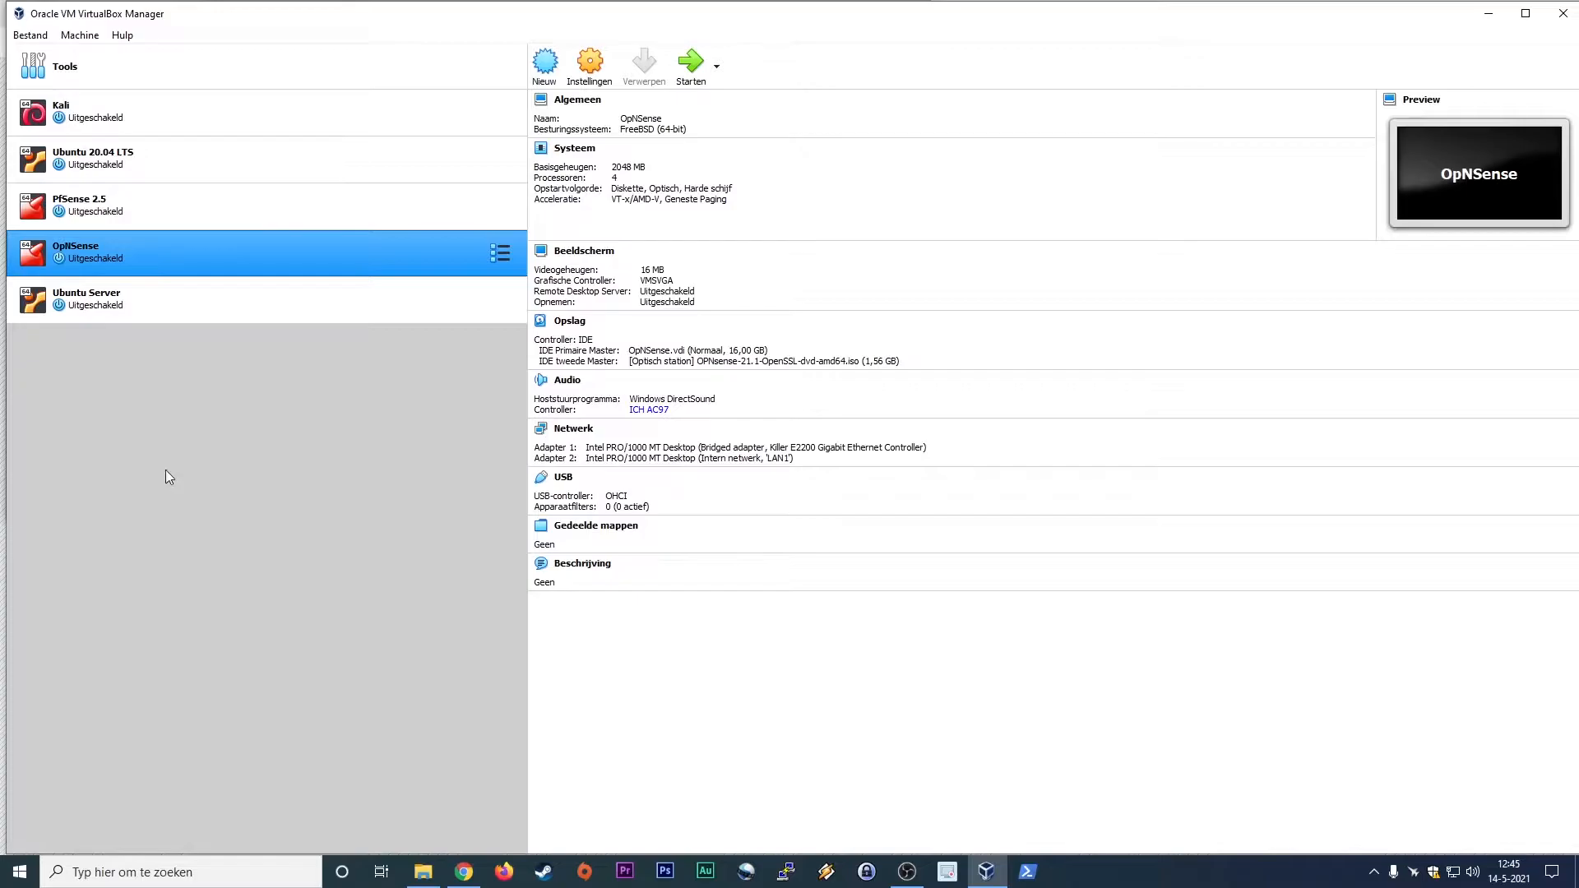
pyautogui.click(195, 295)
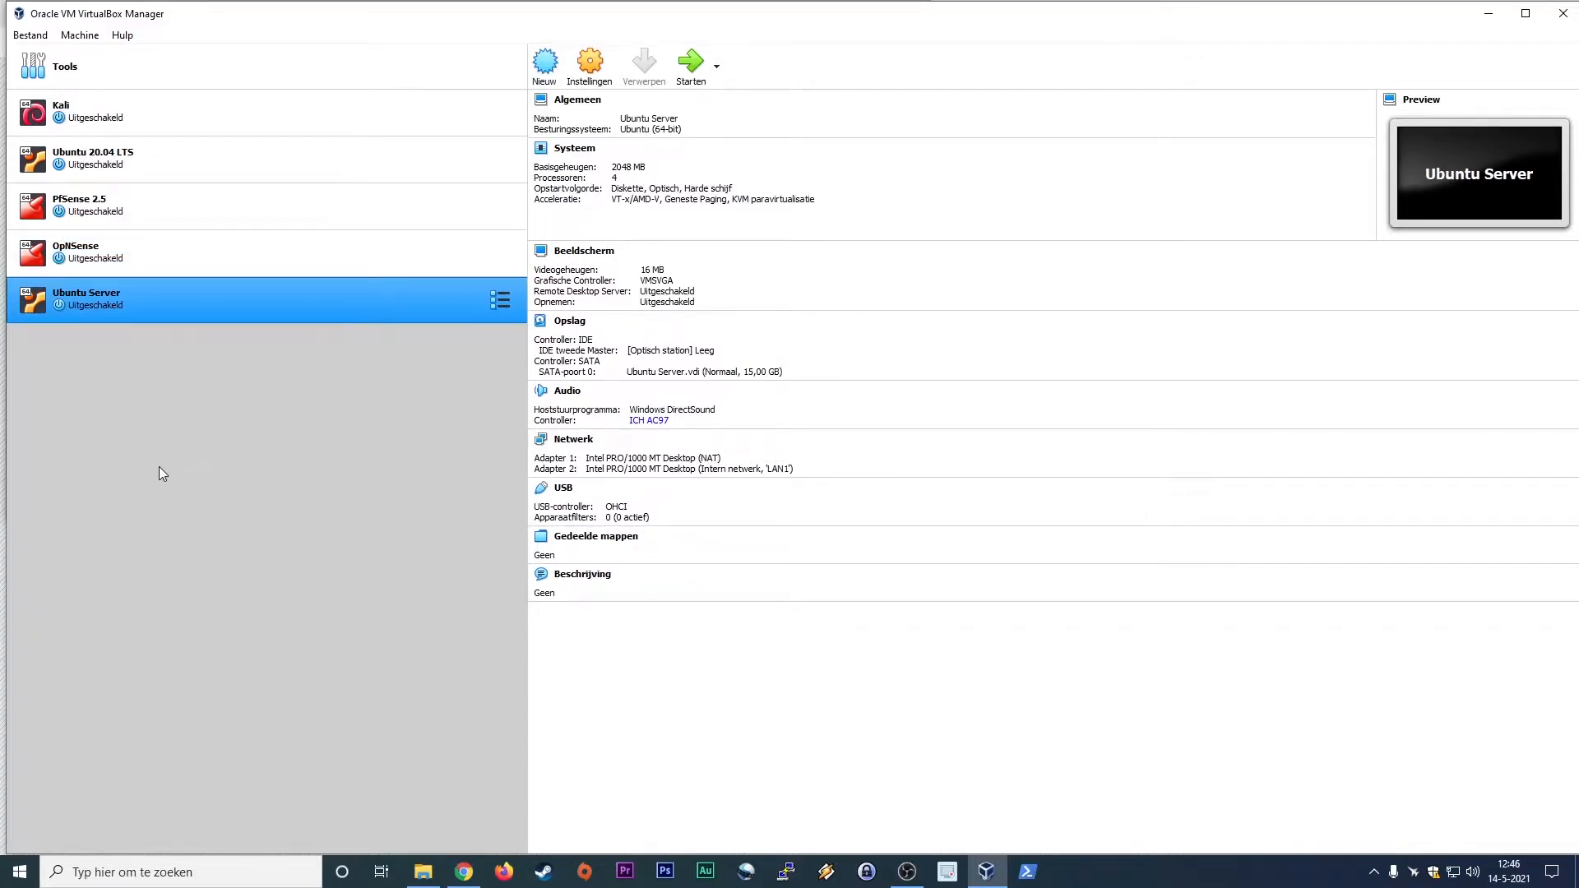
# Step: Start a new virtual machine named TailsOS with type Linux and version Debian (64-bit)
pyautogui.click(544, 64)
pyautogui.write('Tai')
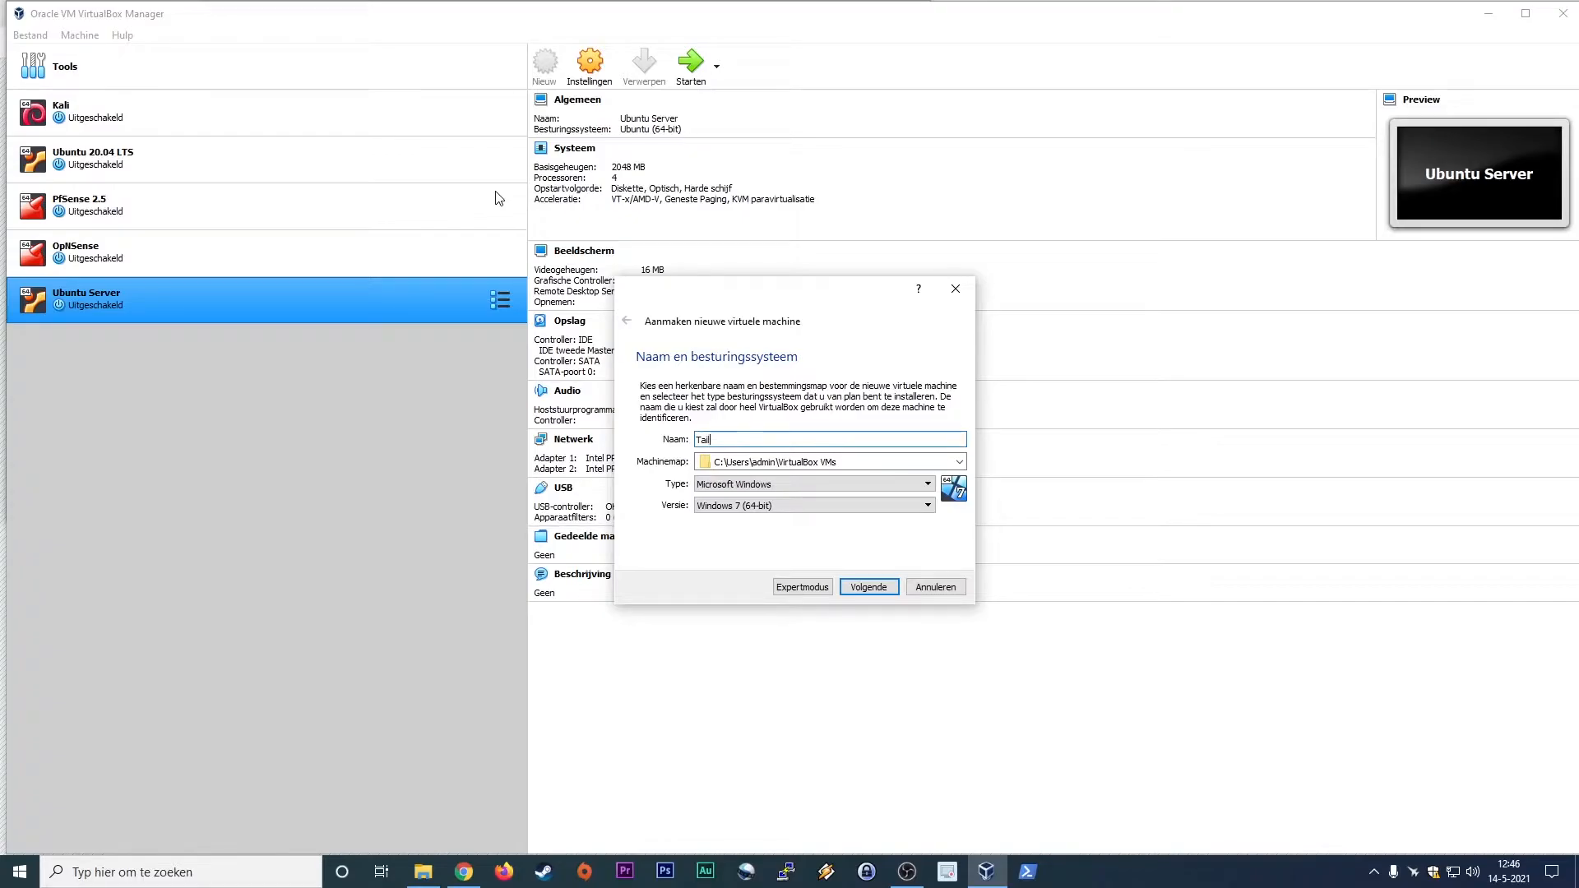
pyautogui.write('lsOS')
pyautogui.click(927, 484)
pyautogui.click(872, 508)
pyautogui.click(868, 507)
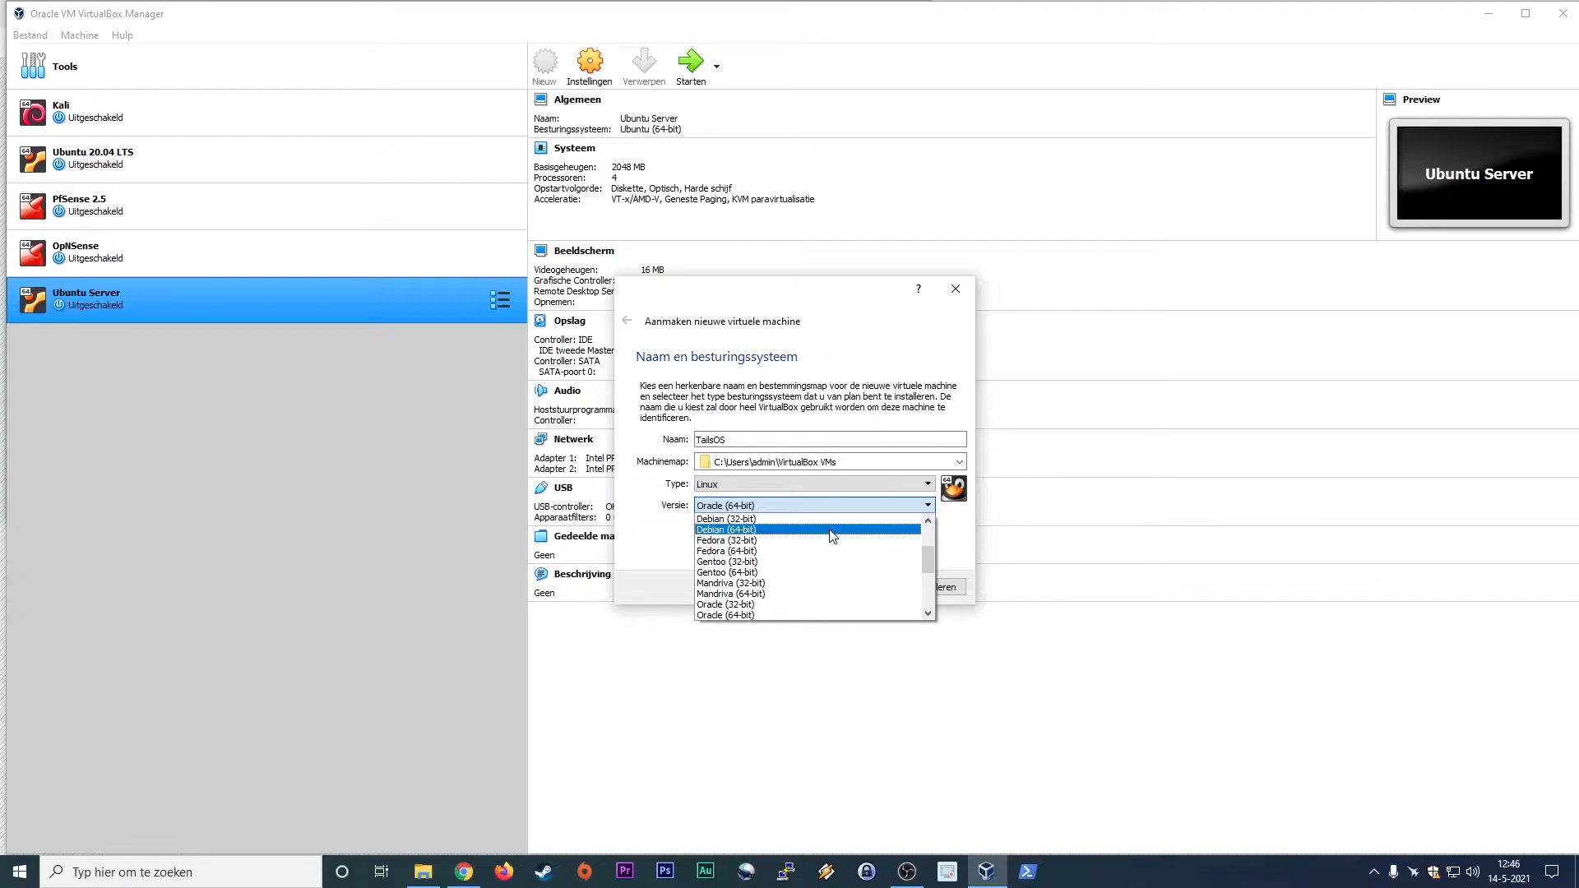
pyautogui.click(833, 530)
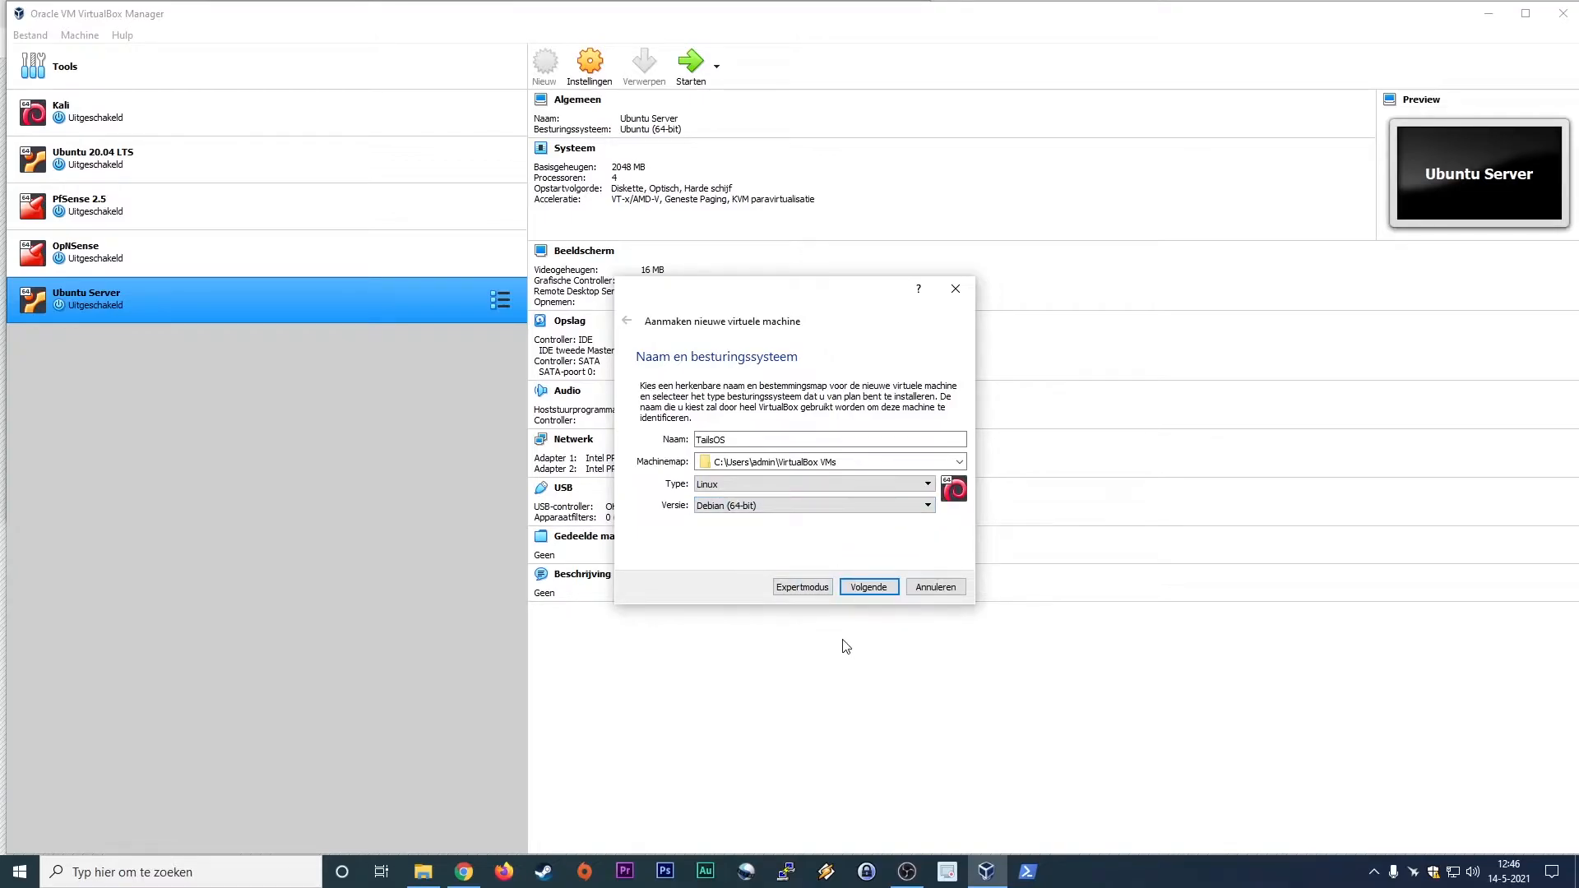
pyautogui.click(867, 586)
# Step: Set the new machine's memory size to 2048 MB
pyautogui.moveTo(932, 441); pyautogui.dragTo(889, 442)
pyautogui.write('20')
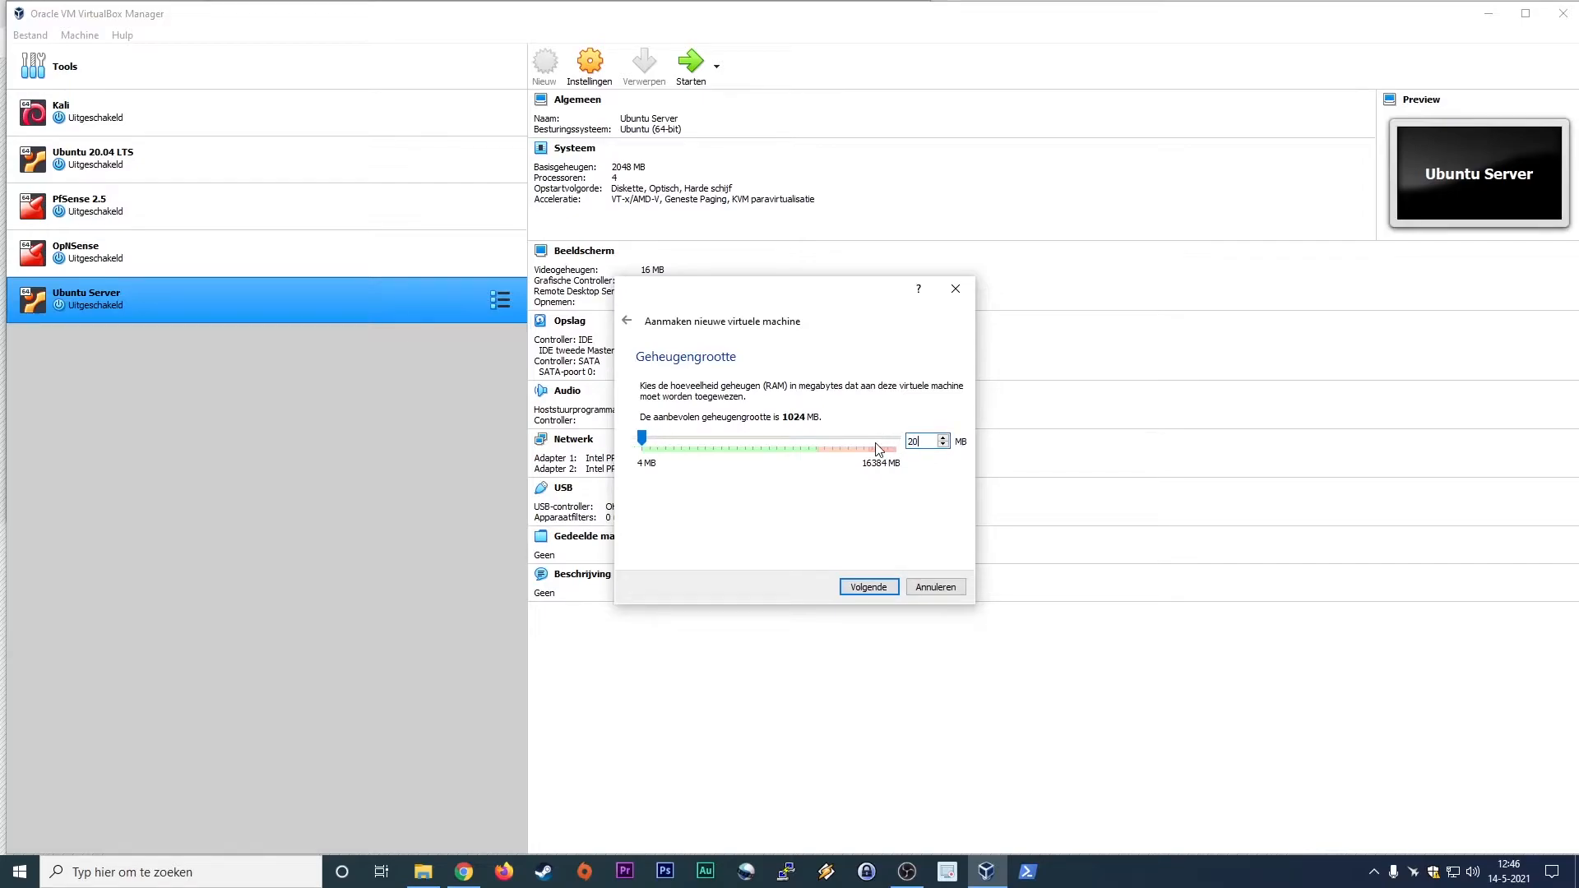
pyautogui.write('48')
pyautogui.click(872, 594)
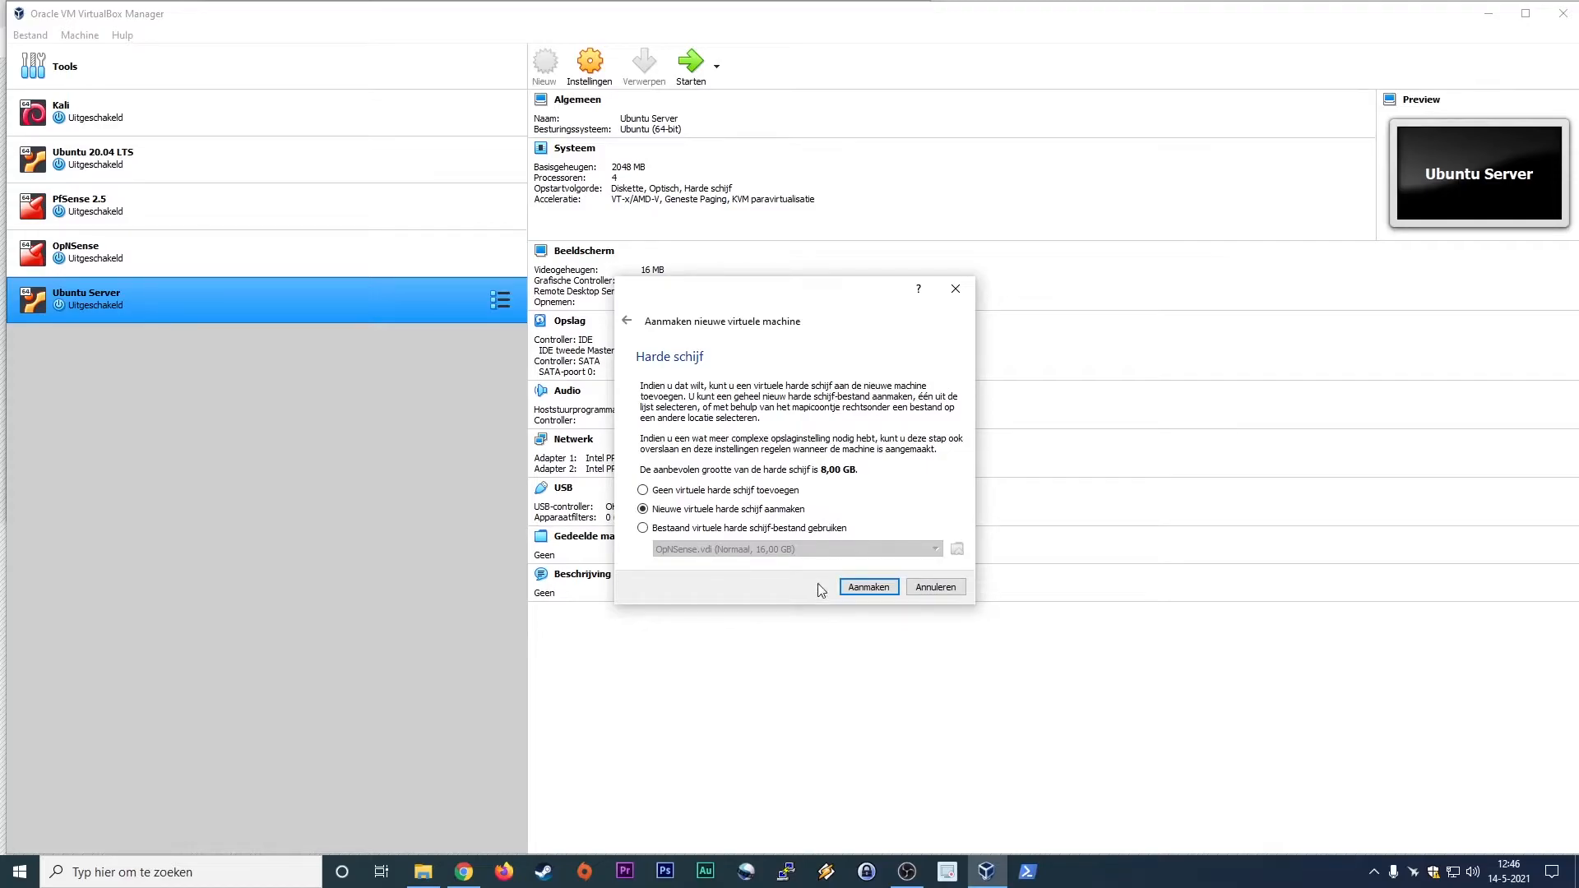
# Step: Create a new dynamically allocated VDI hard disk of 8.00 GB for the TailsOS machine
pyautogui.click(869, 587)
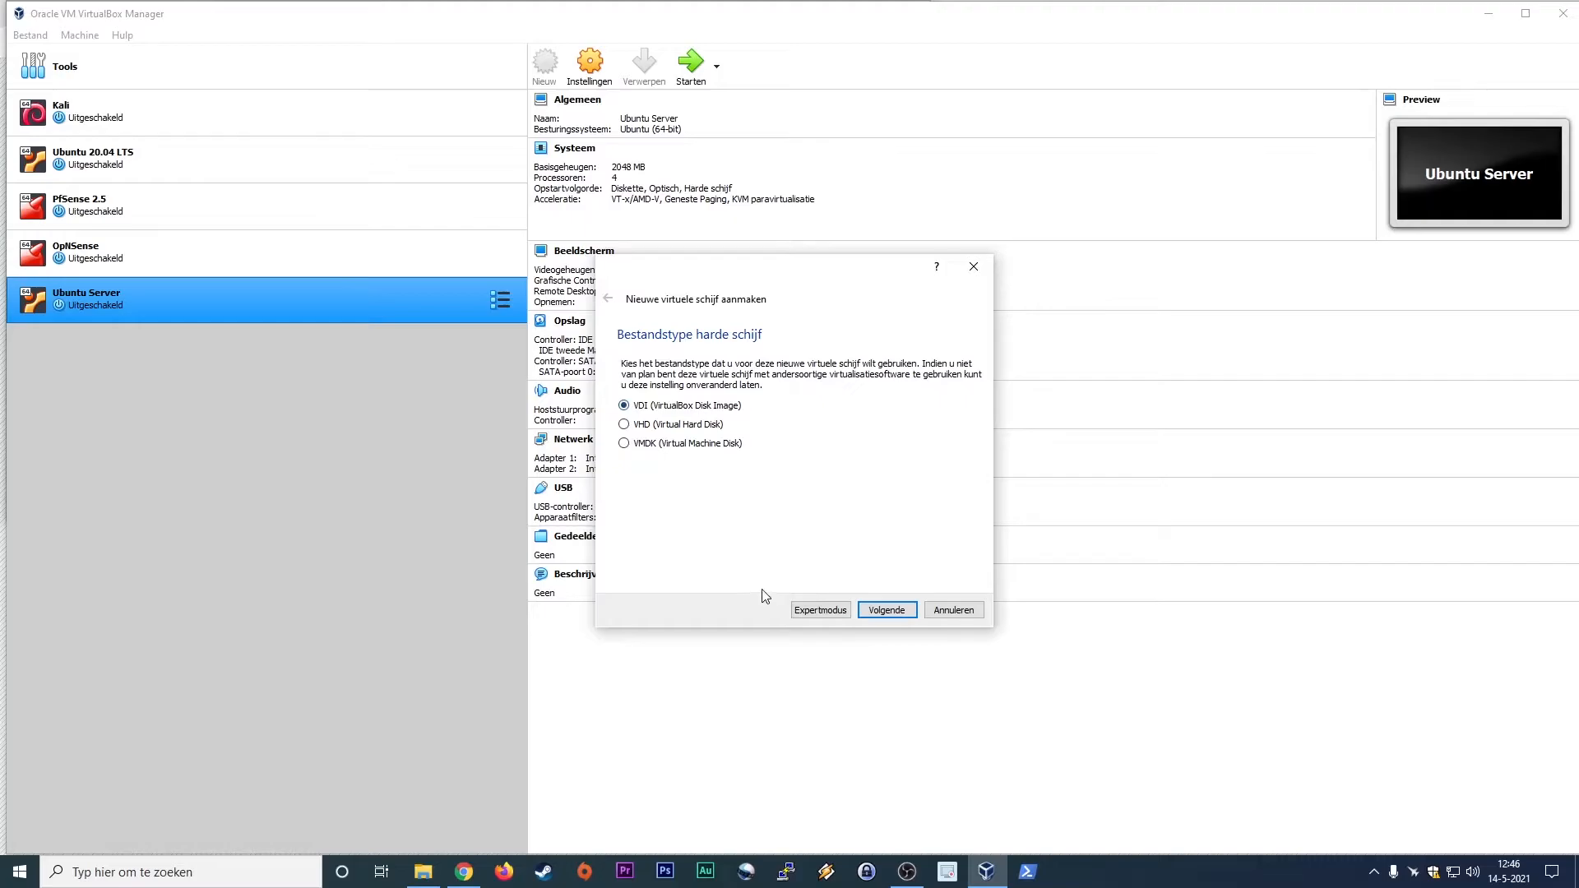
pyautogui.click(885, 612)
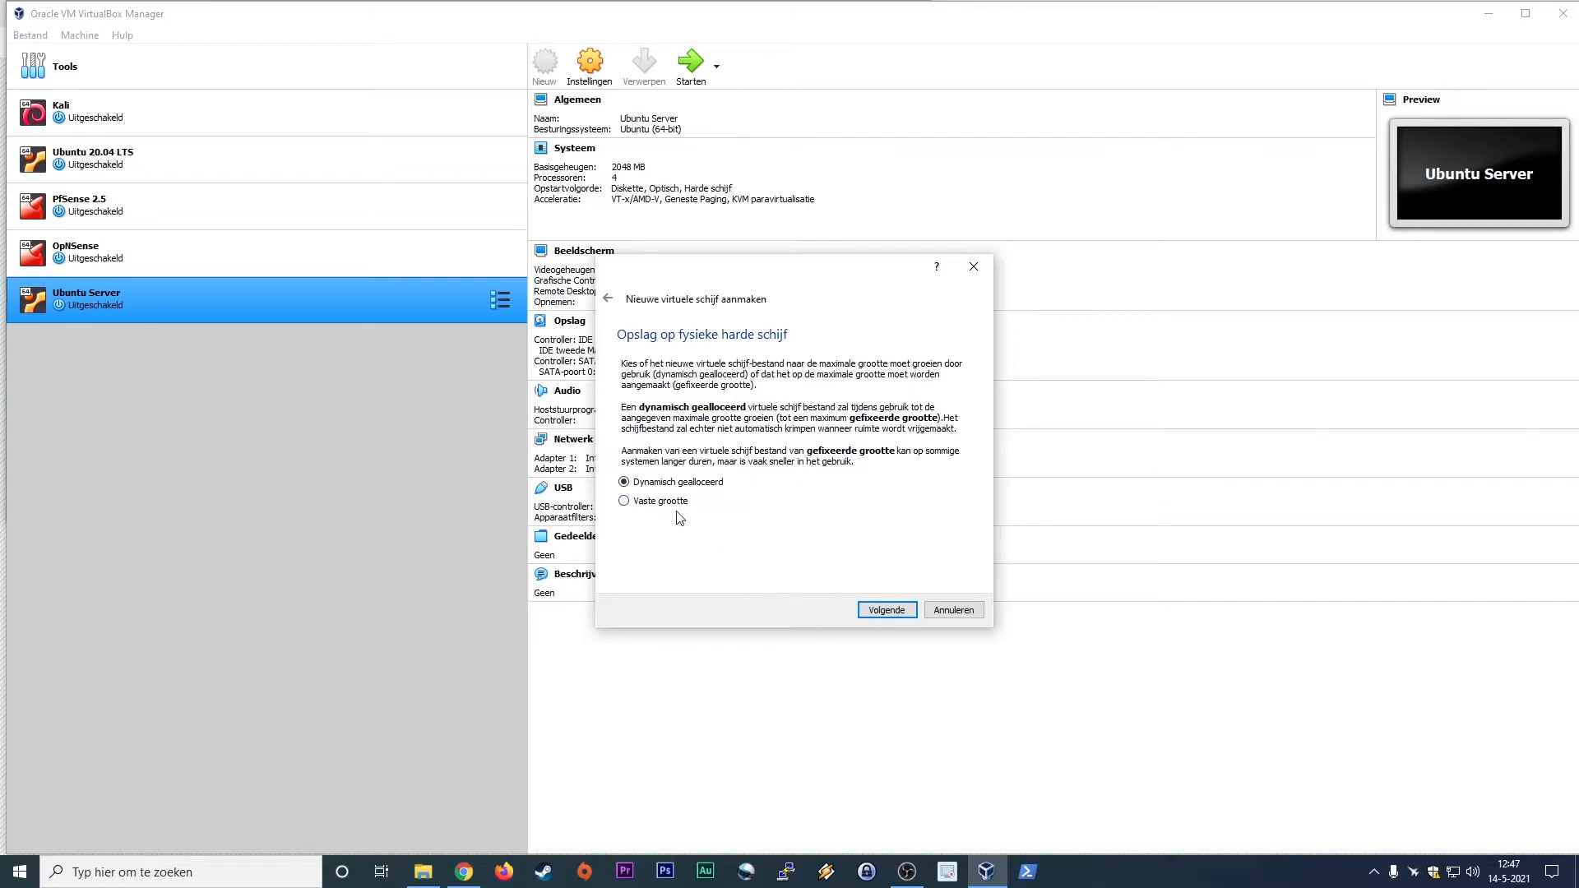
pyautogui.click(899, 611)
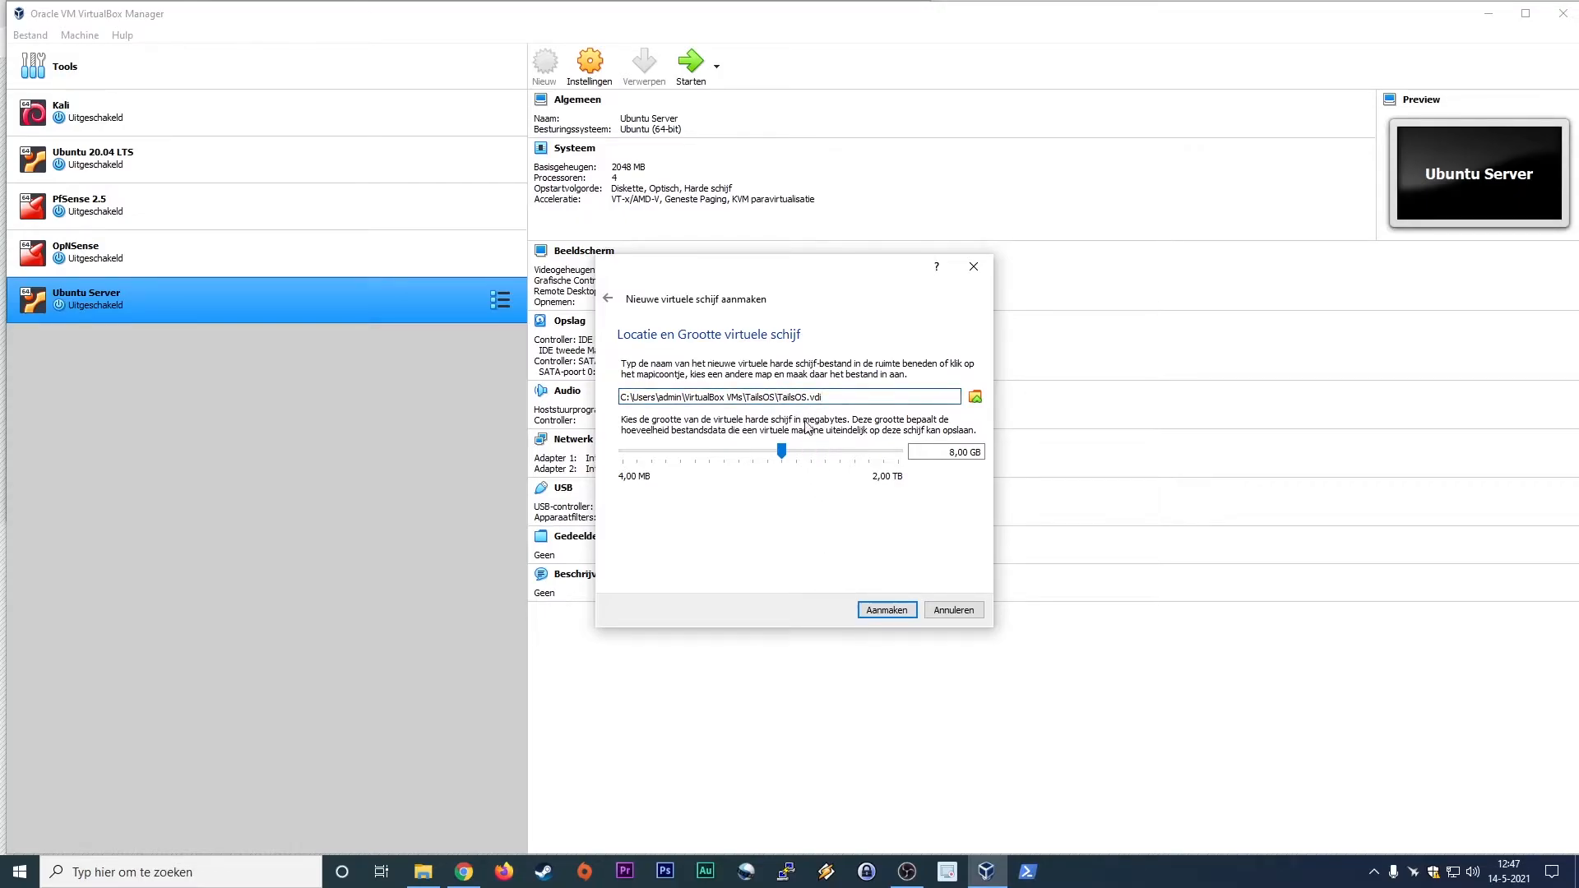
pyautogui.click(952, 453)
pyautogui.click(880, 613)
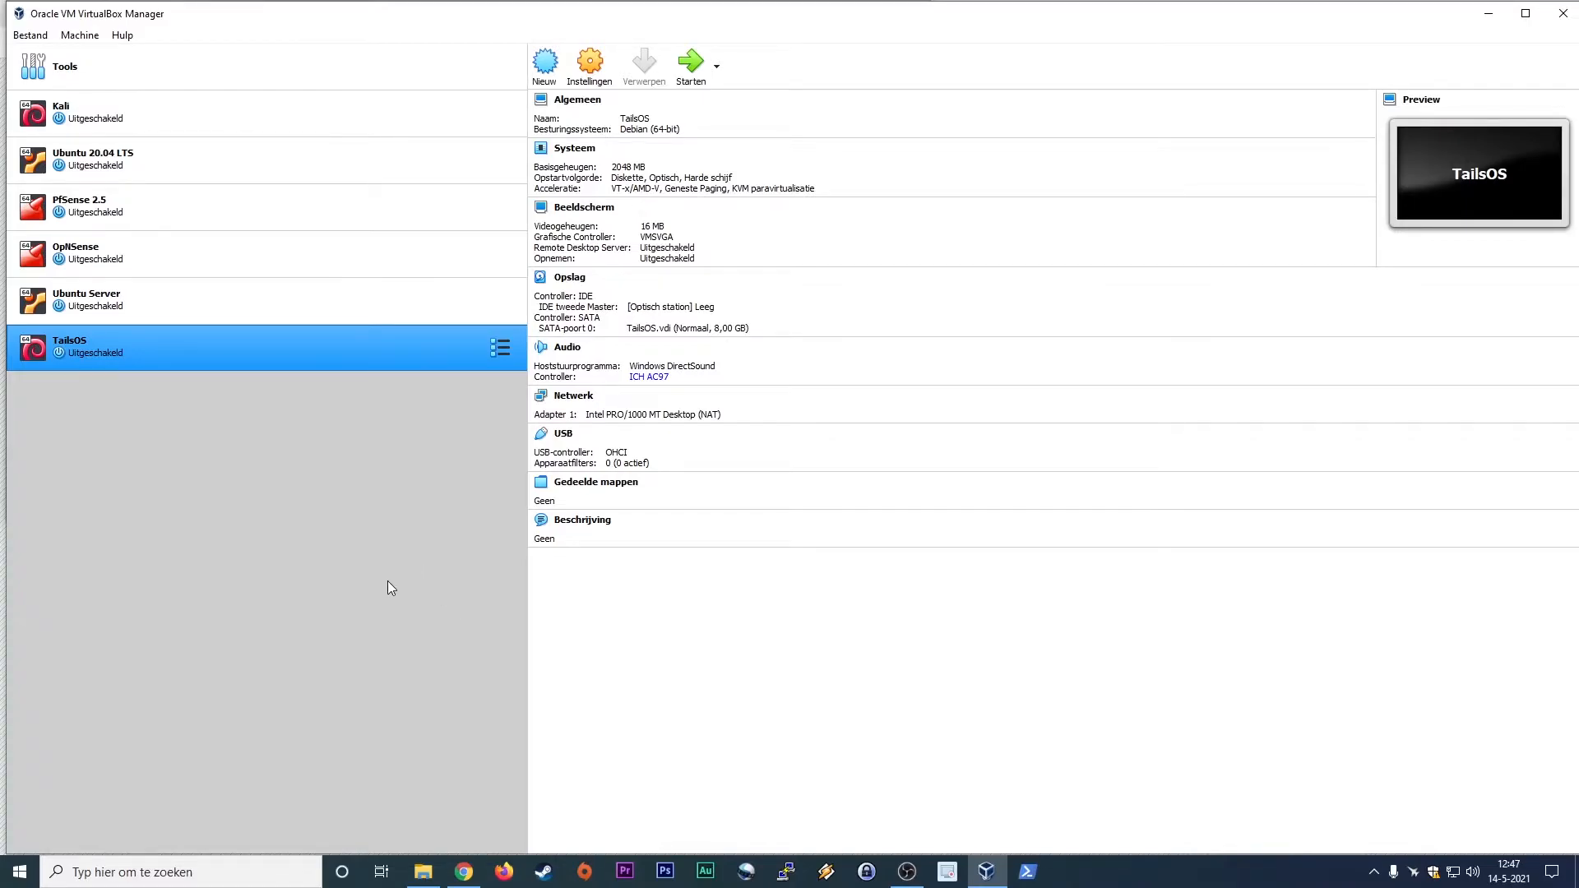
# Step: Check the Tails disk image in File Explorer, return to VirtualBox and review the TailsOS machine's general settings
pyautogui.click(422, 871)
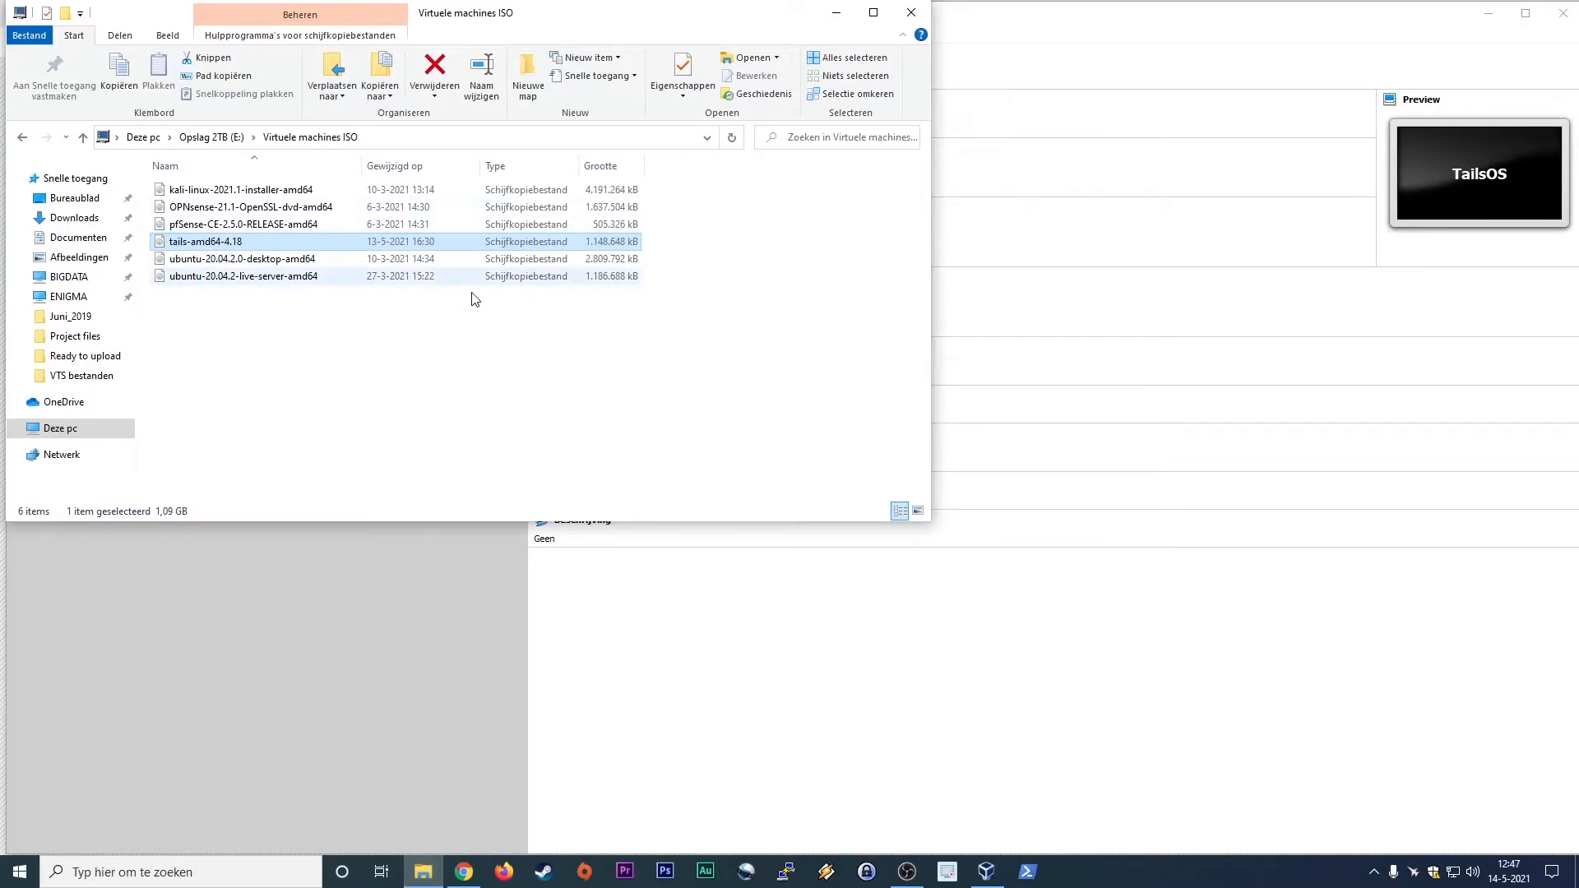
pyautogui.click(359, 638)
pyautogui.click(590, 64)
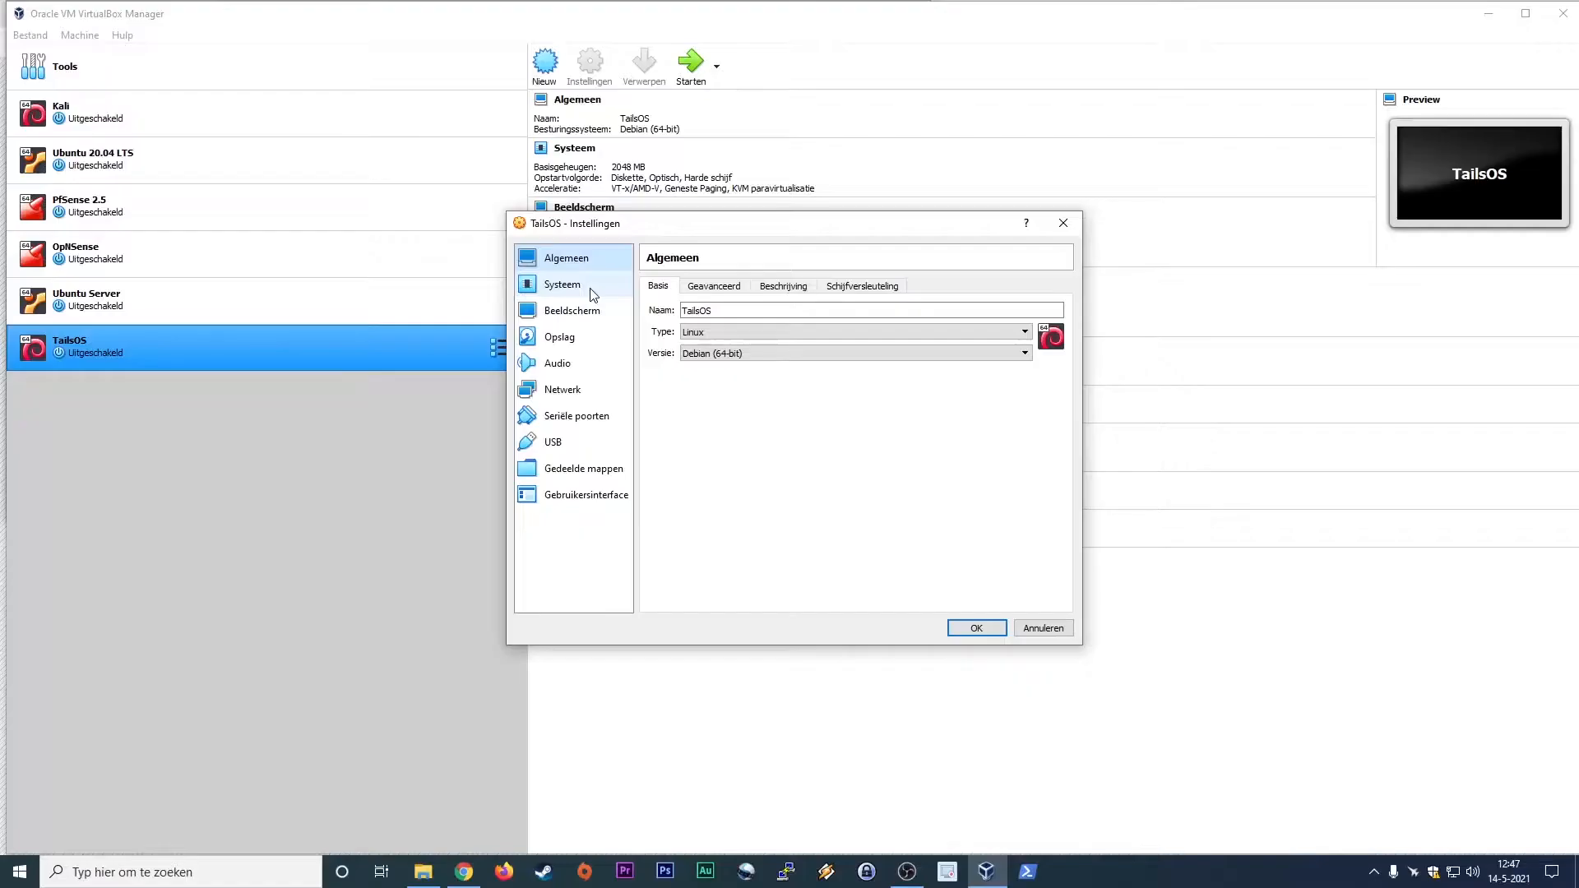
pyautogui.click(712, 291)
pyautogui.click(794, 288)
pyautogui.click(855, 290)
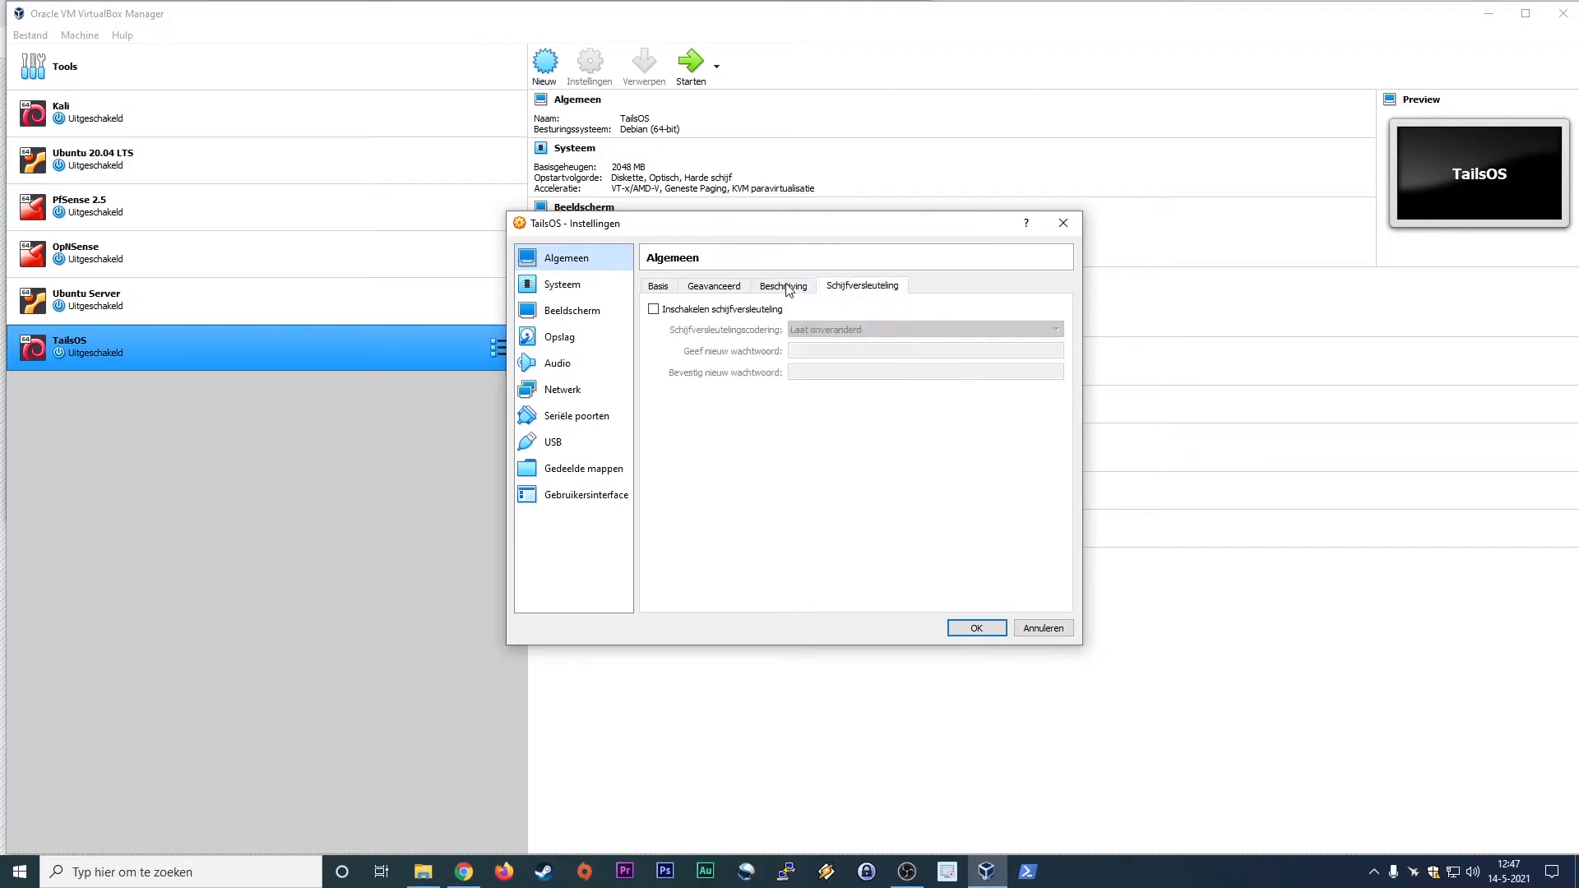
pyautogui.click(661, 288)
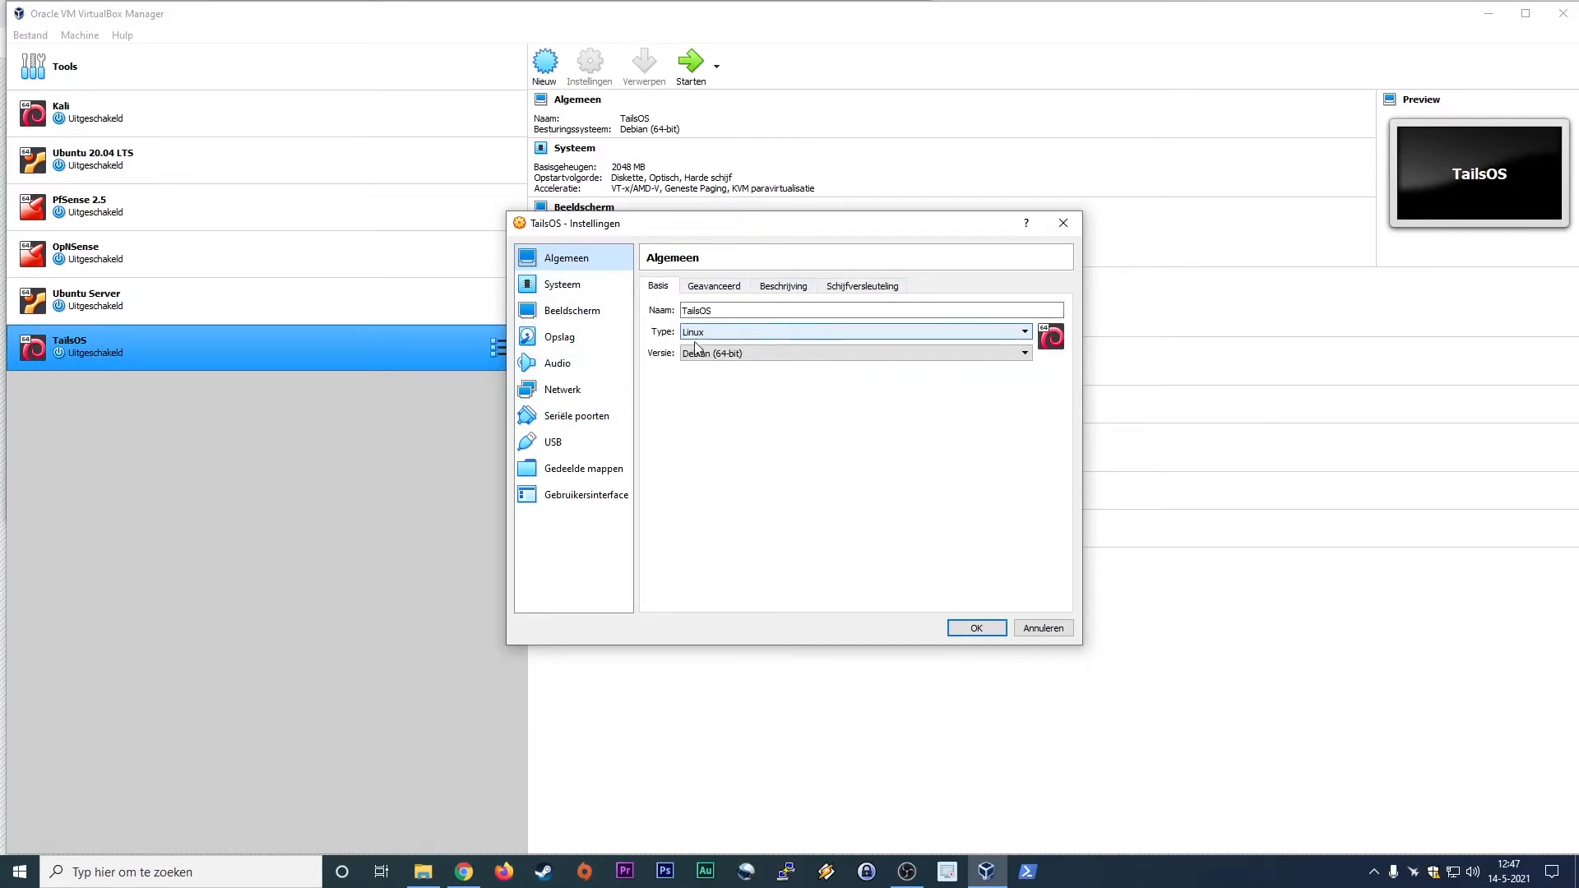
# Step: Allocate 4 processors to the TailsOS machine and check its acceleration, motherboard and display settings
pyautogui.click(596, 285)
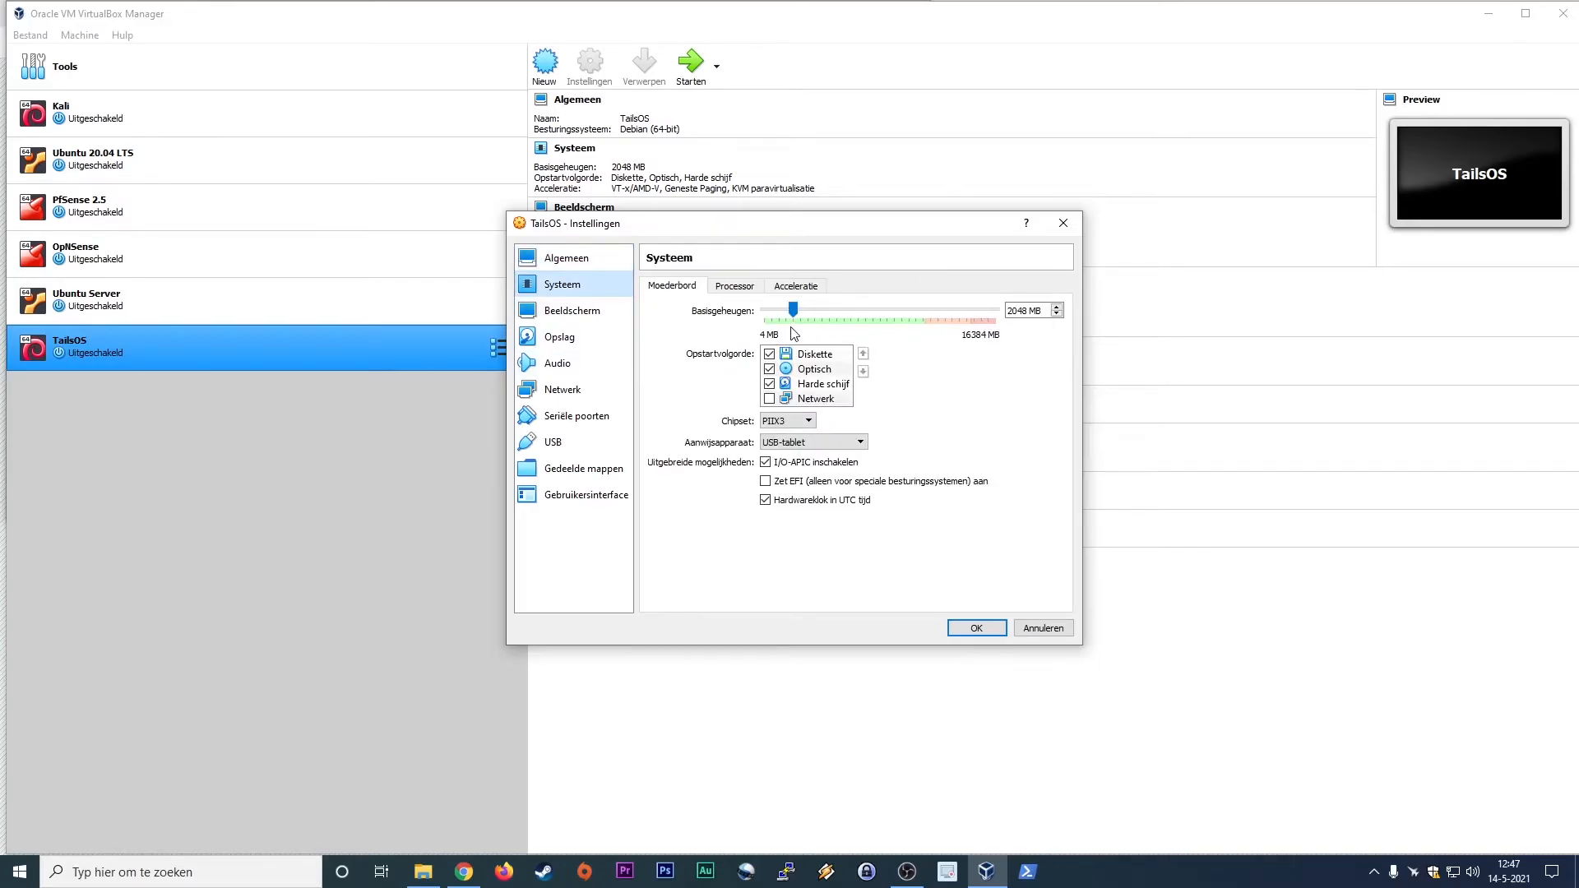
pyautogui.click(734, 285)
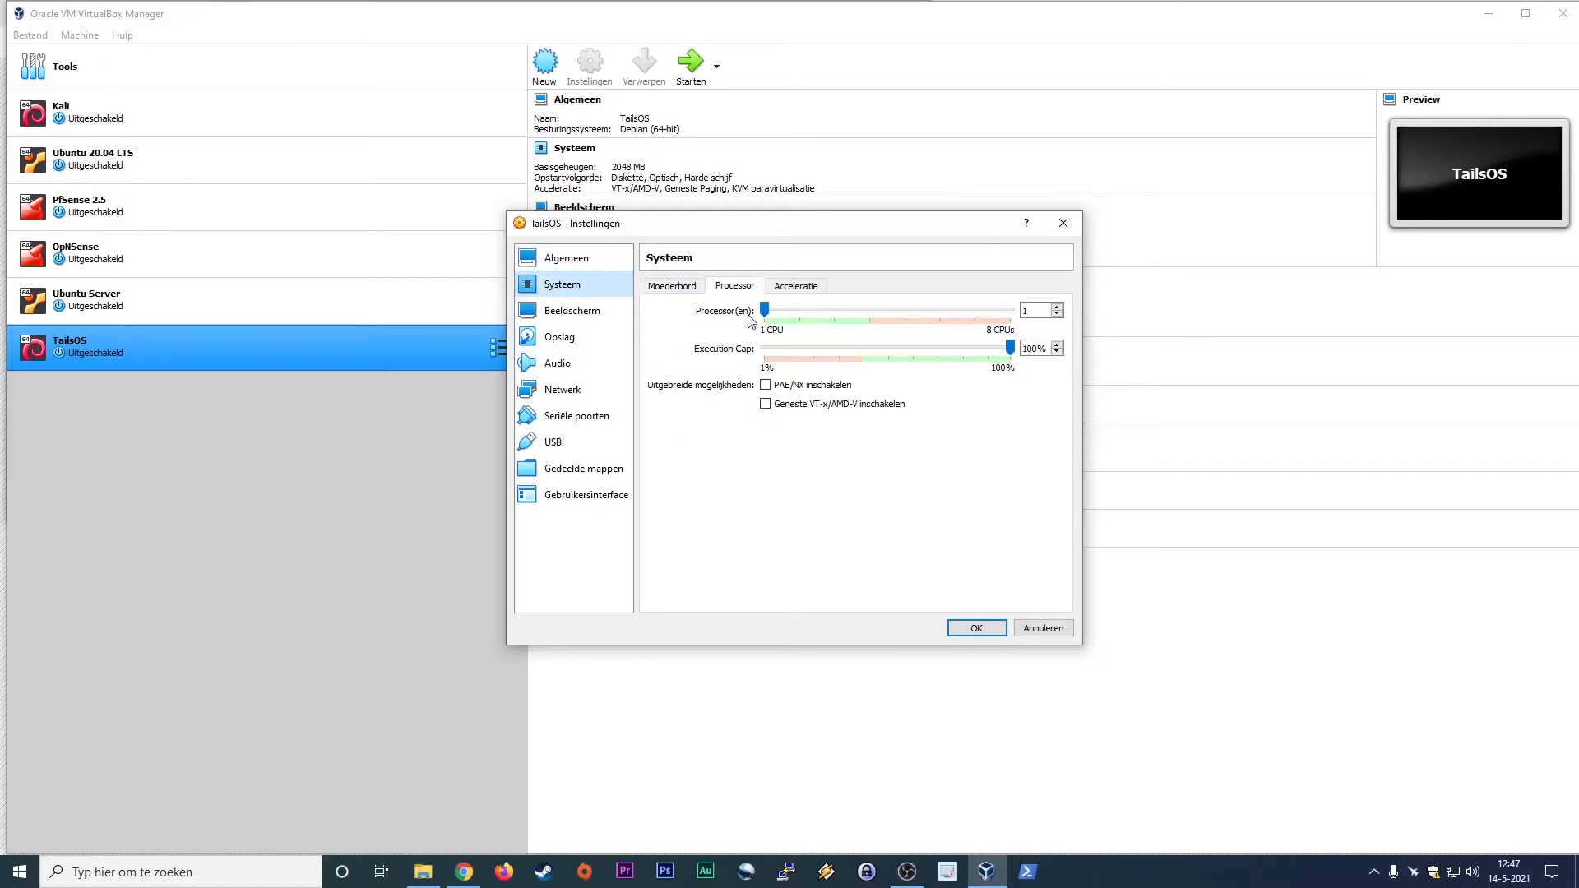
pyautogui.click(1057, 310)
pyautogui.click(1056, 306)
pyautogui.click(1056, 306)
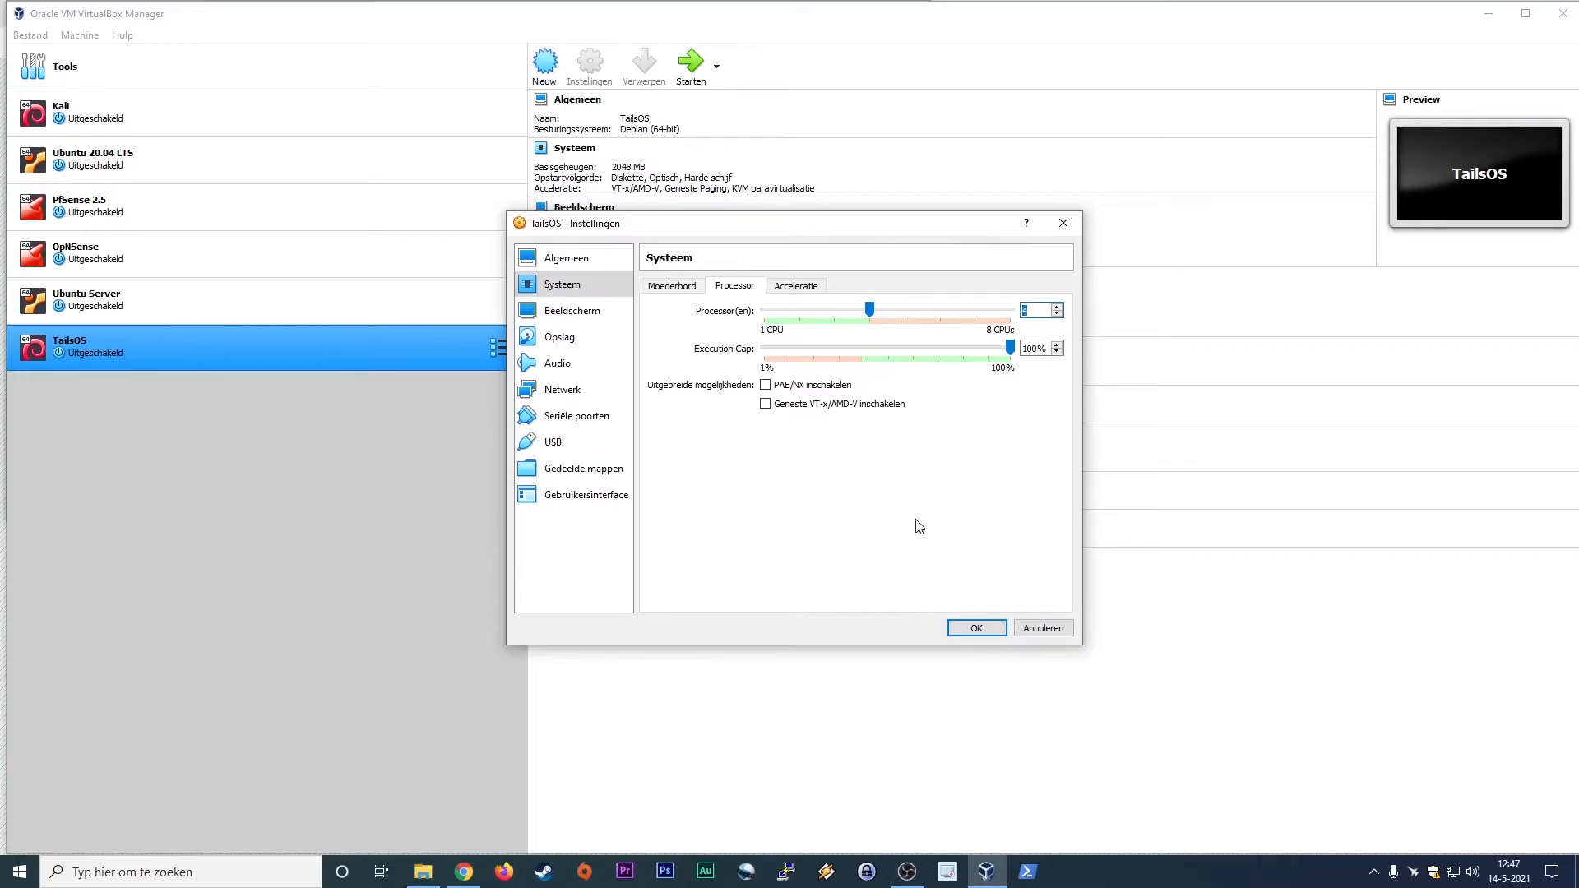
pyautogui.click(803, 288)
pyautogui.click(728, 288)
pyautogui.click(672, 286)
pyautogui.click(572, 311)
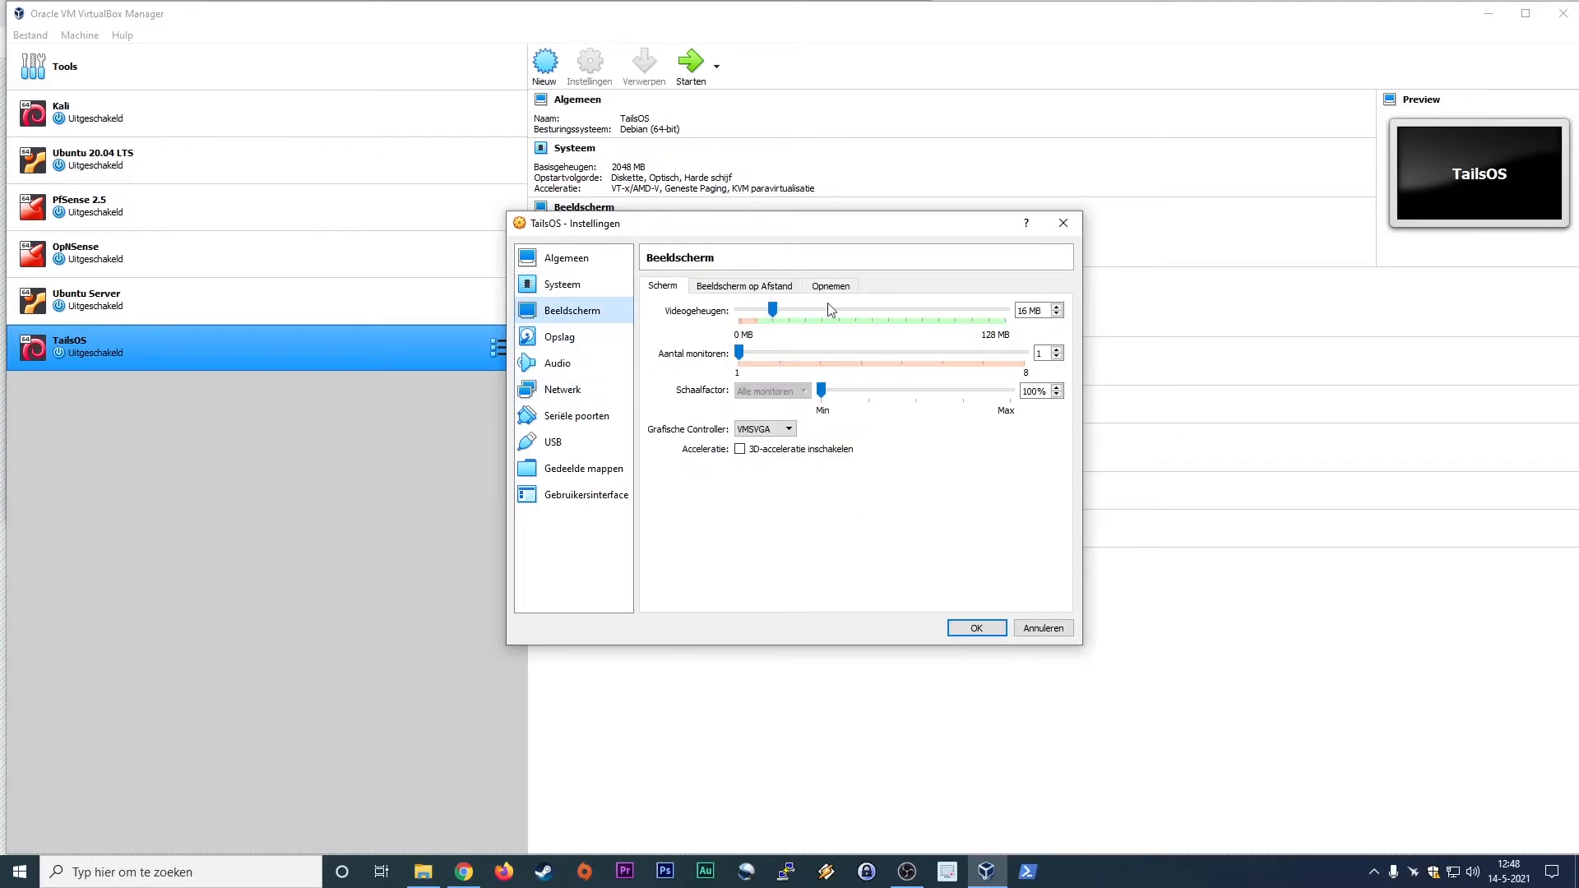
# Step: Enable Live CD/DVD for the empty IDE optical drive and load the tails-amd64-4.18 disk image into it
pyautogui.click(573, 341)
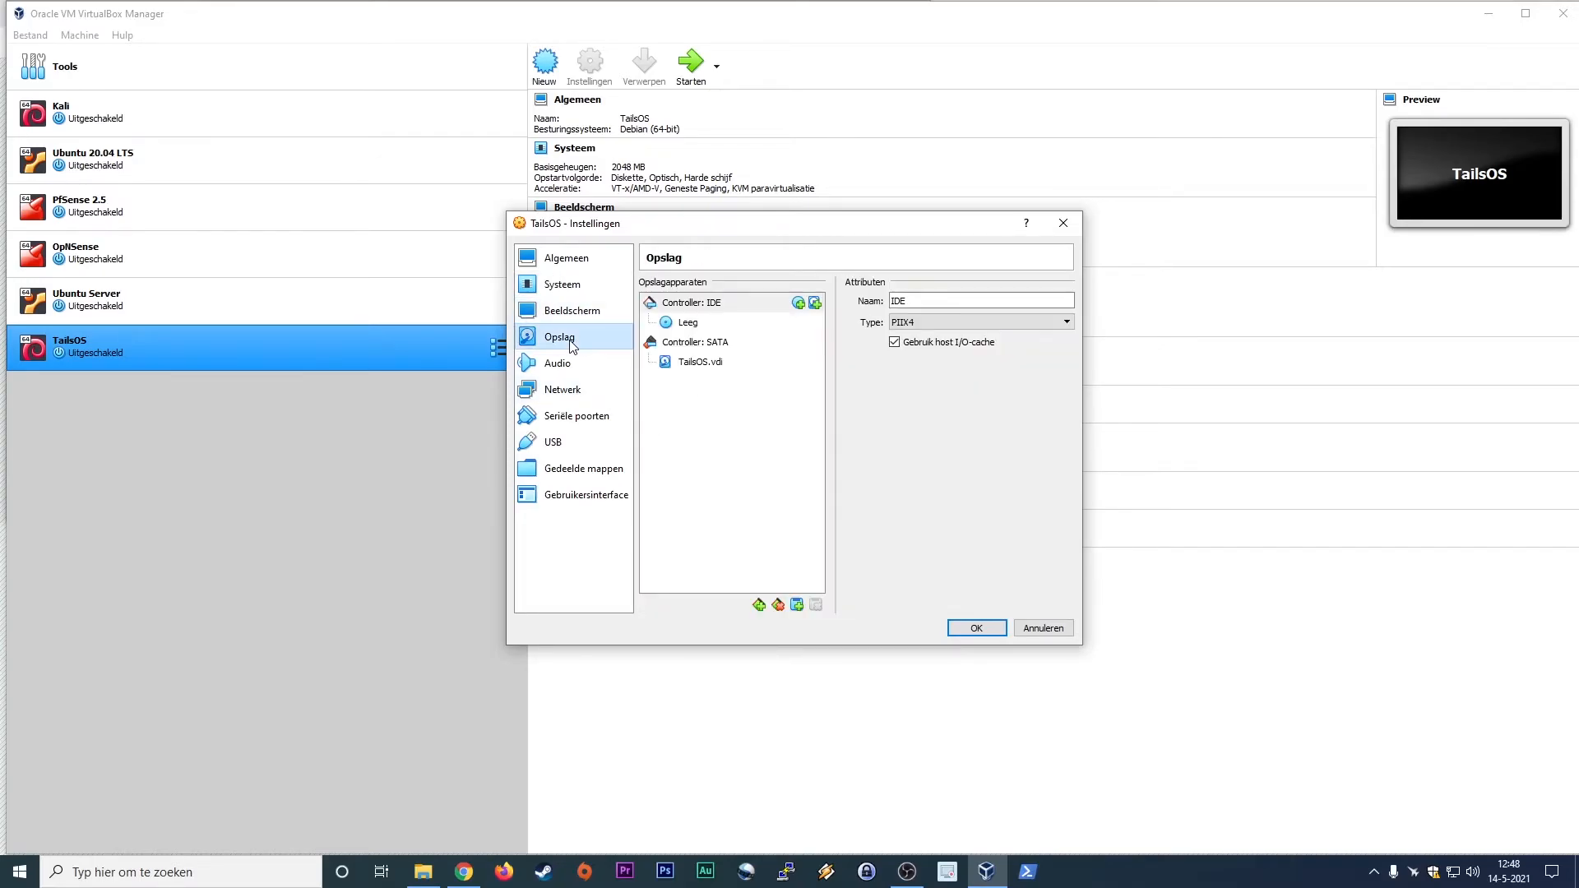
pyautogui.click(689, 323)
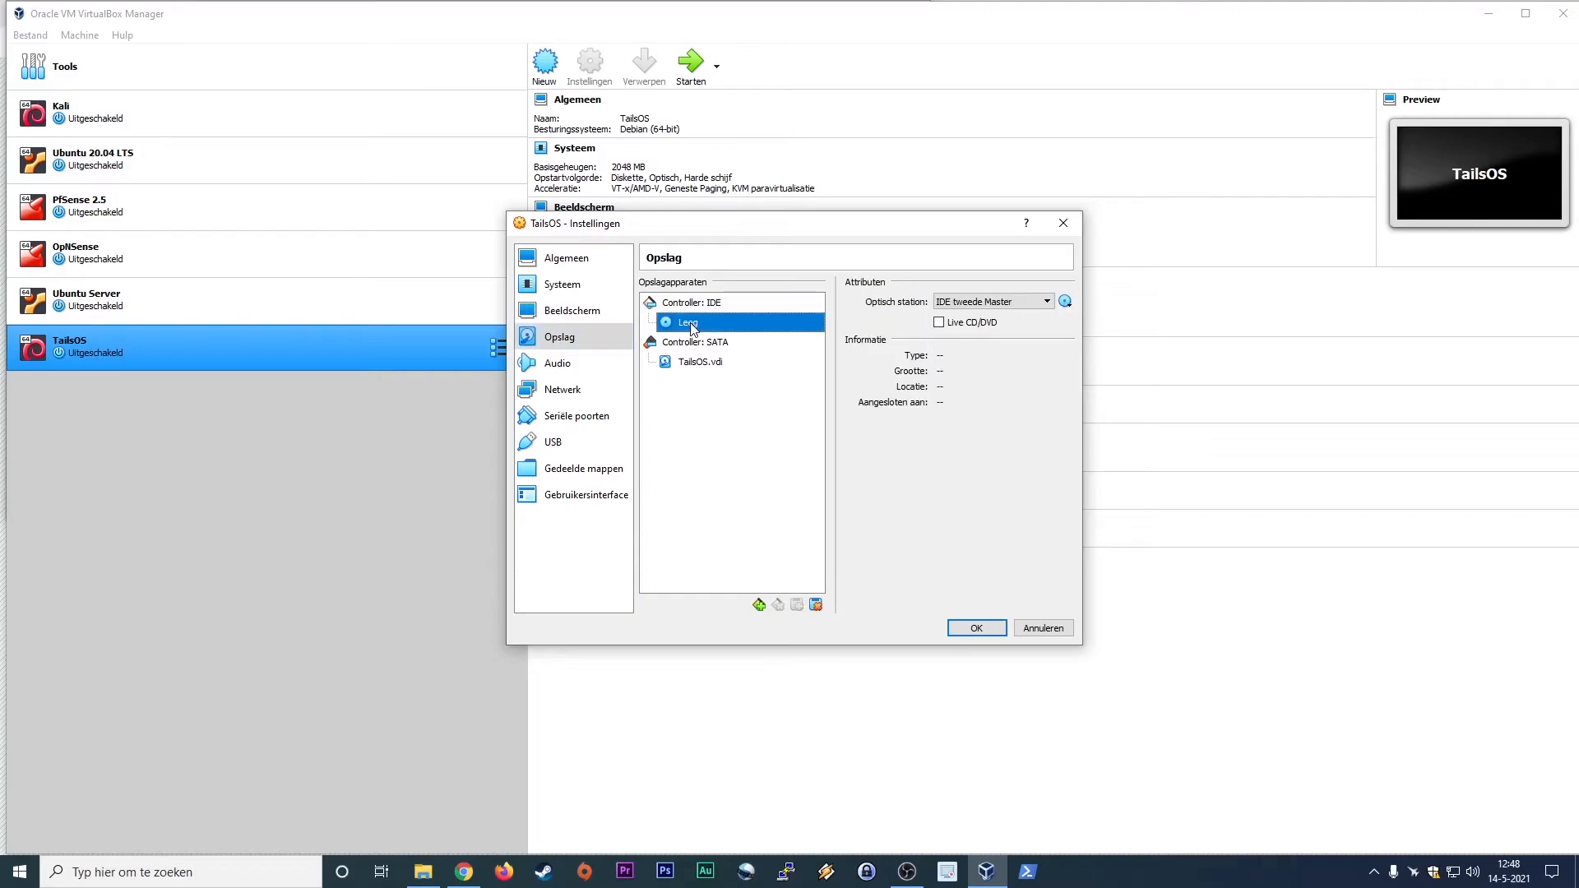
pyautogui.click(939, 324)
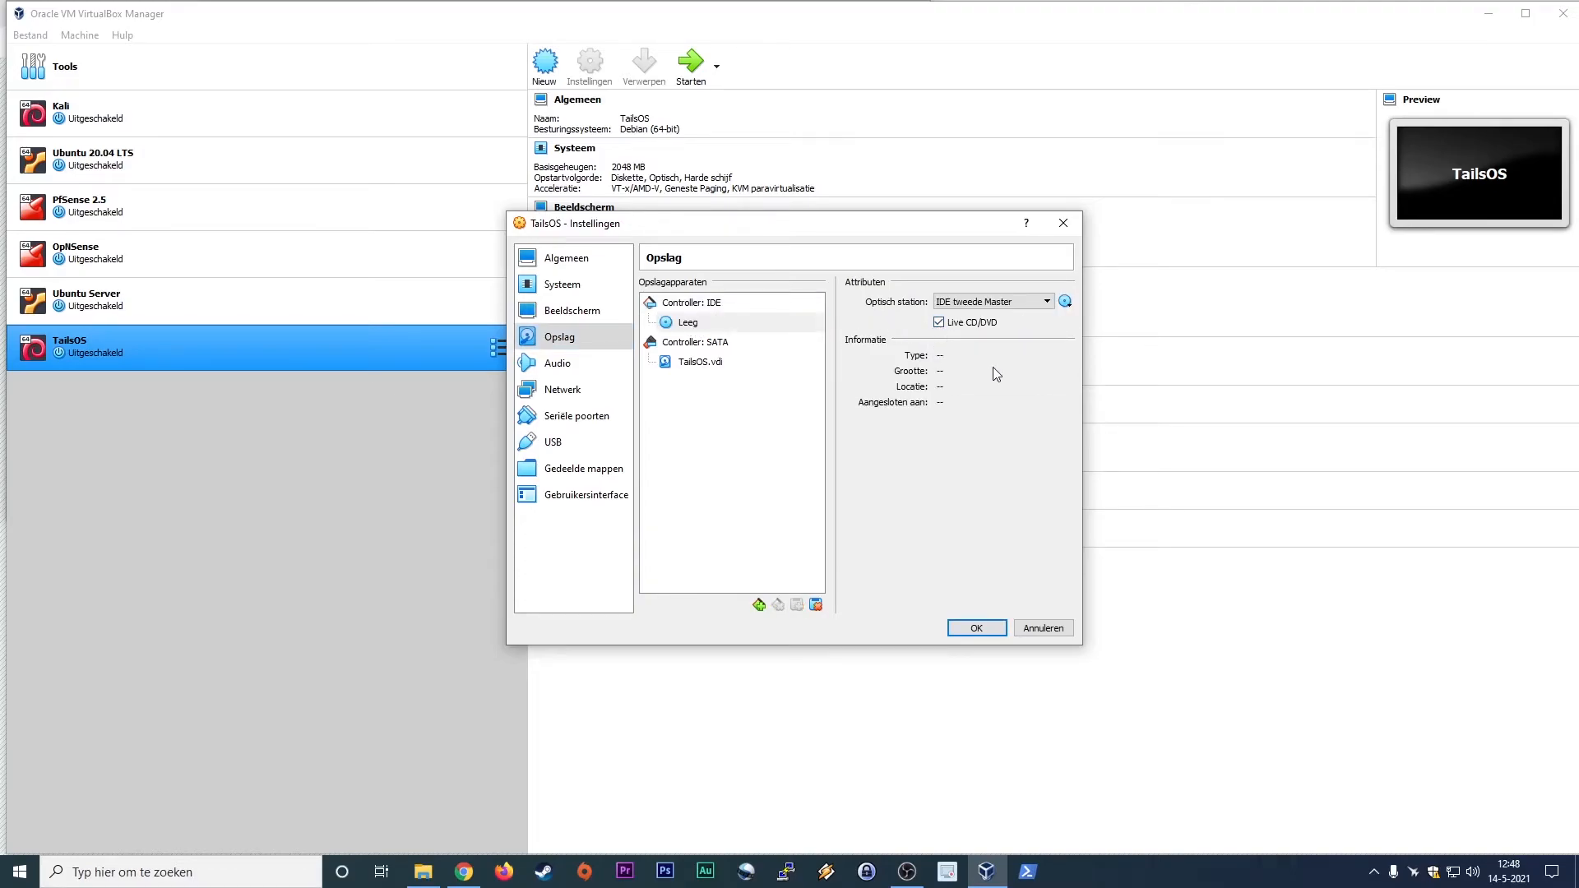
pyautogui.click(1065, 302)
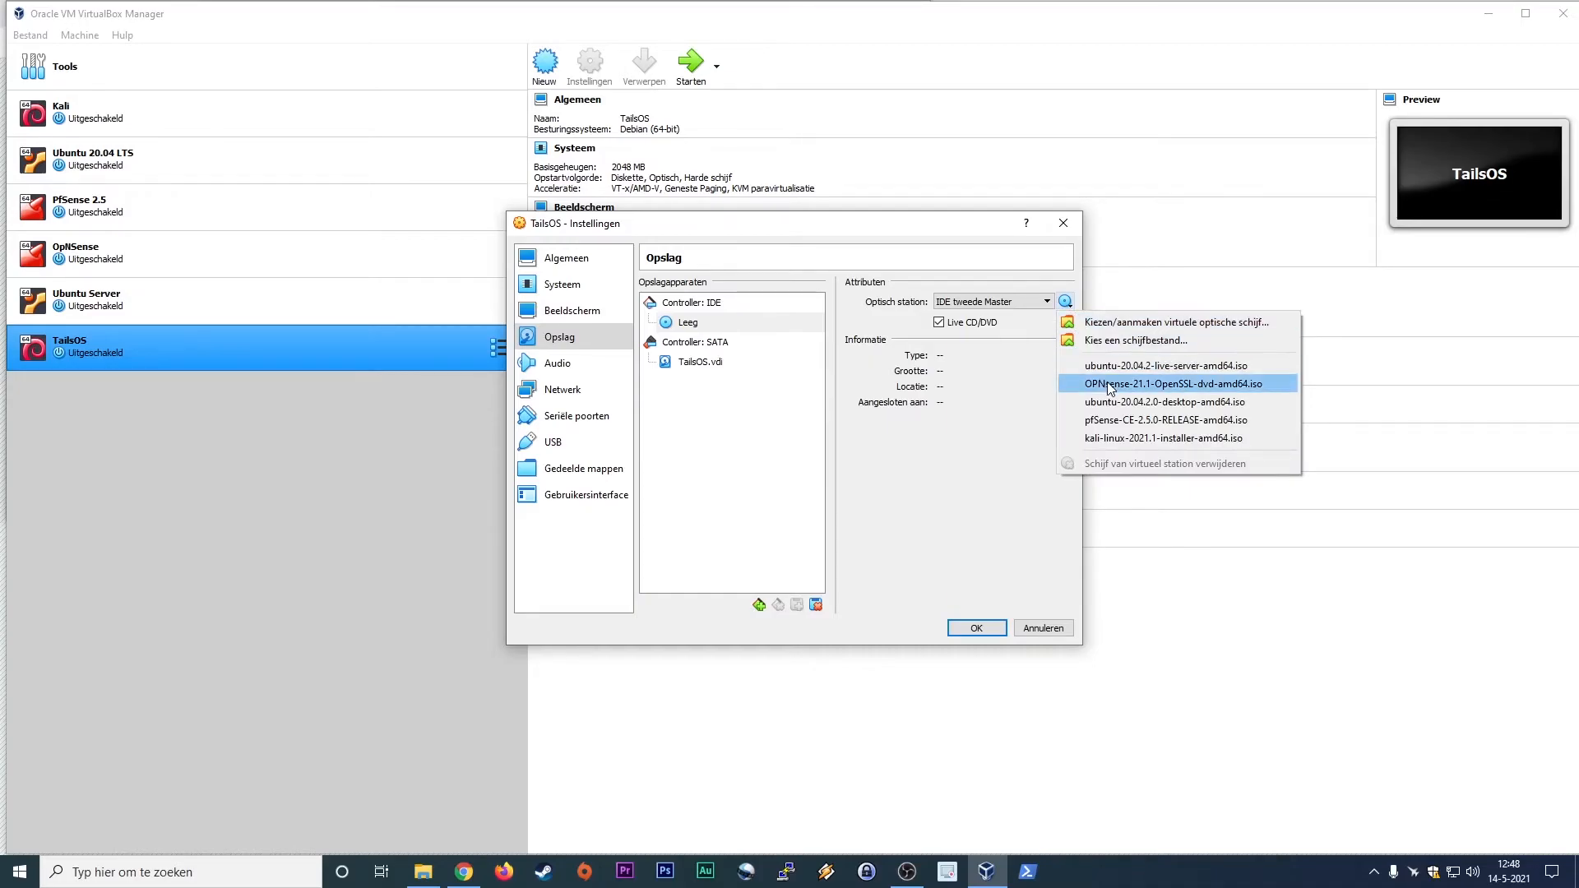
pyautogui.click(1135, 340)
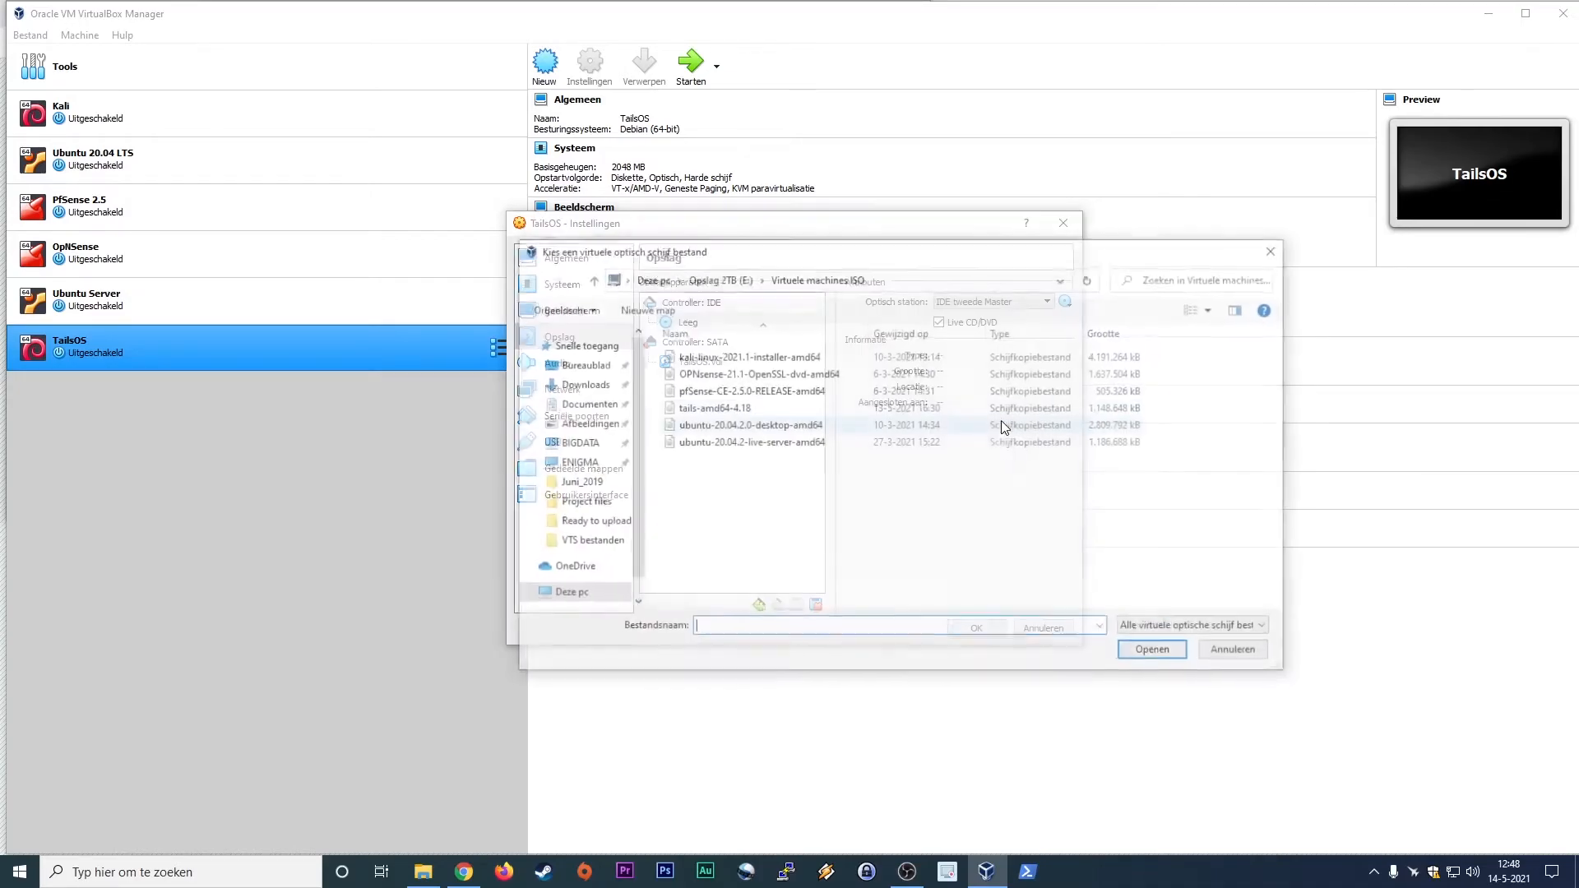
pyautogui.click(729, 409)
pyautogui.click(1157, 652)
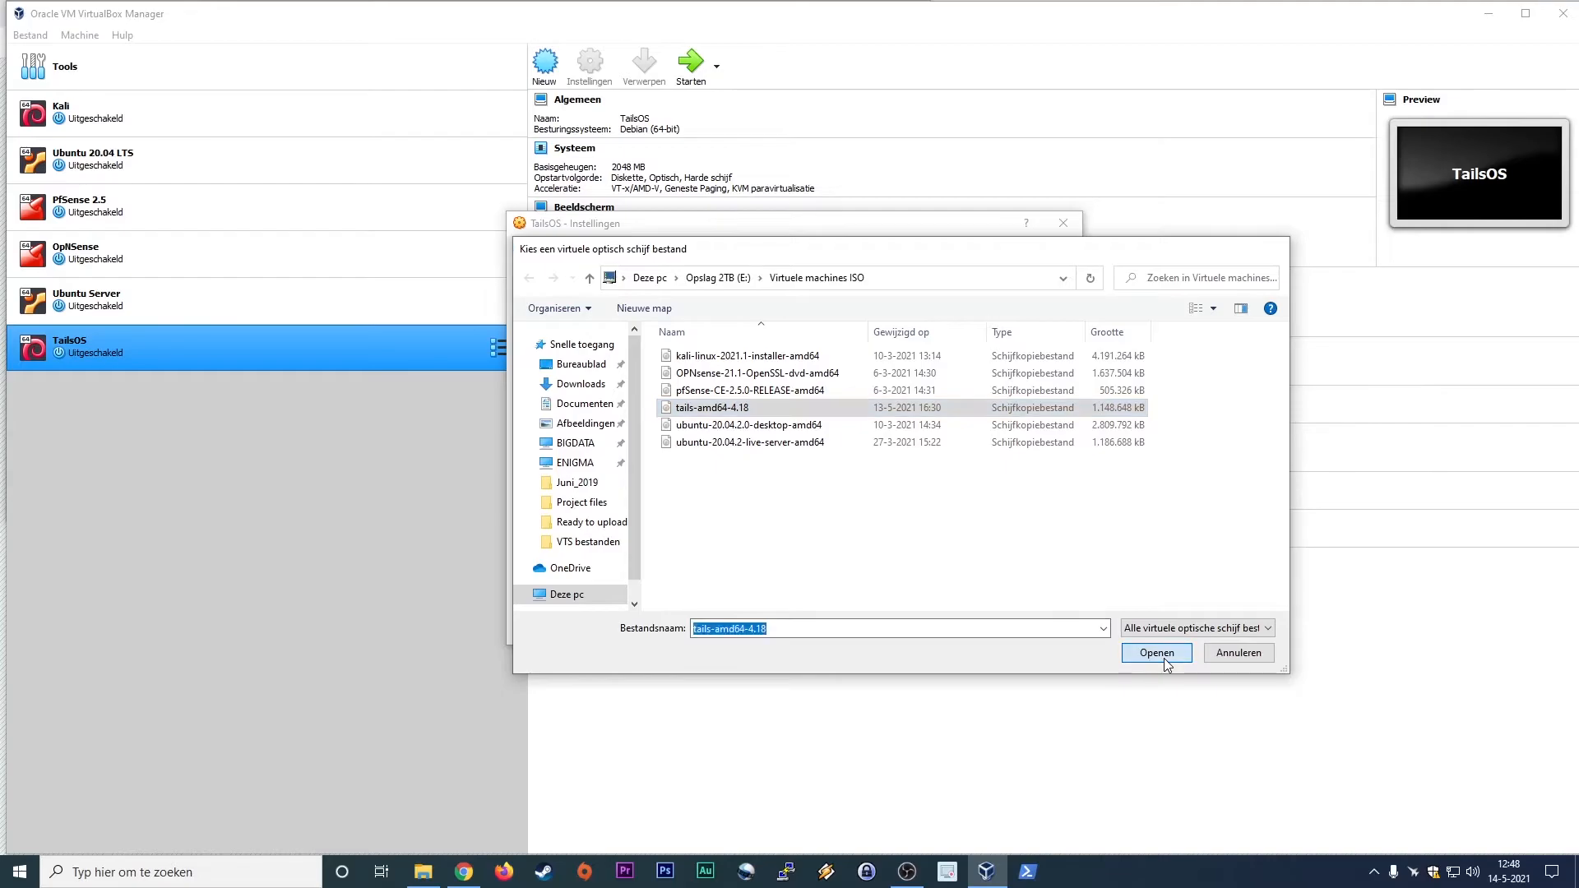
# Step: Check the audio and network settings and save the TailsOS machine's configuration
pyautogui.click(567, 364)
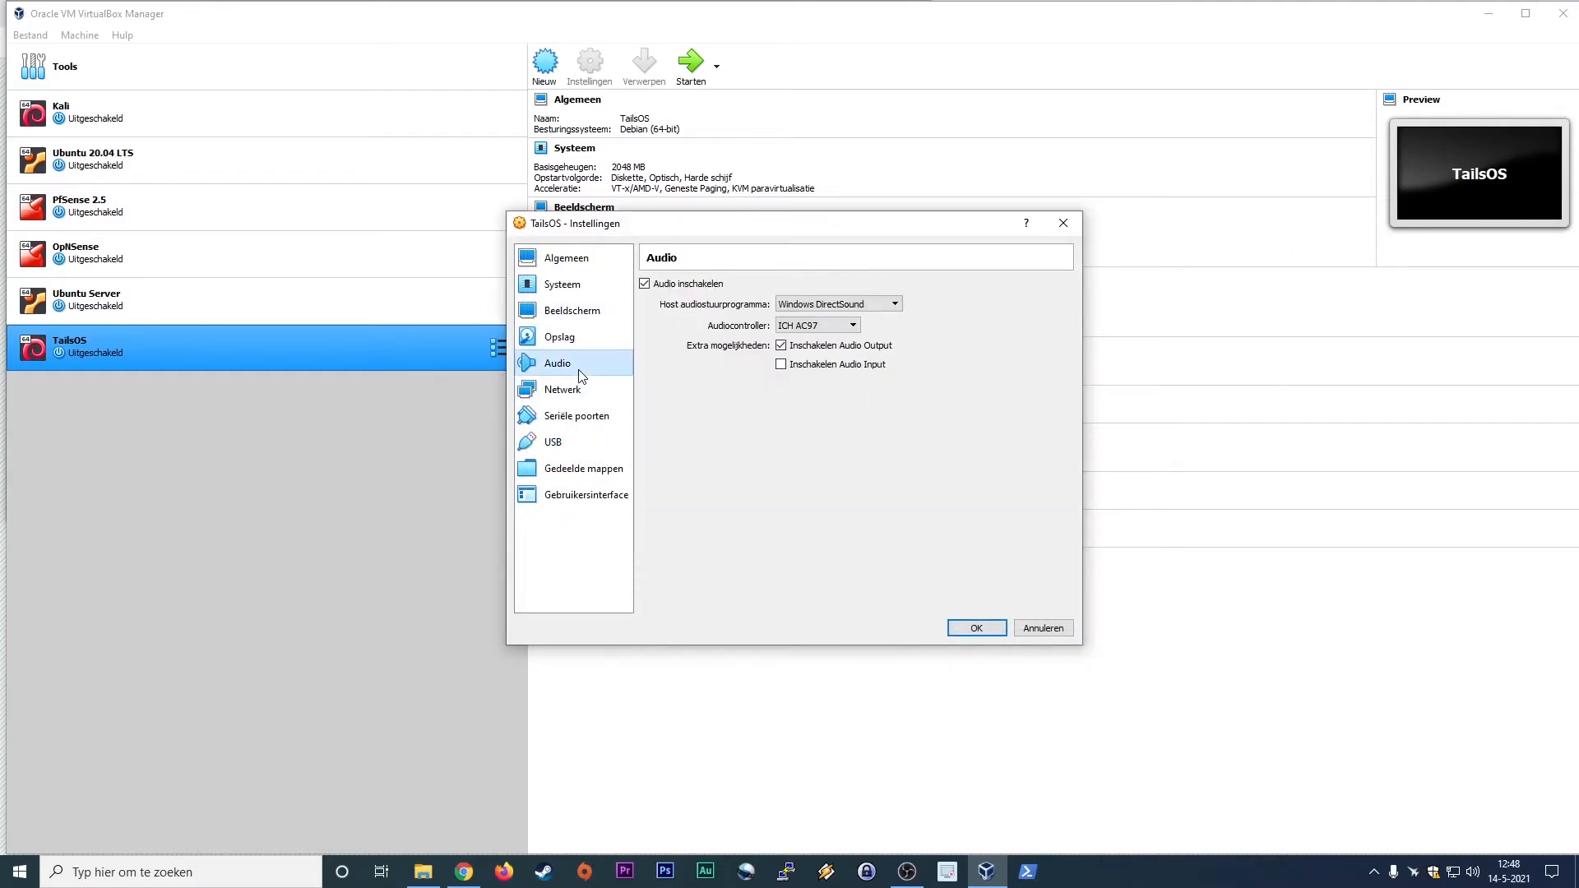
pyautogui.click(576, 391)
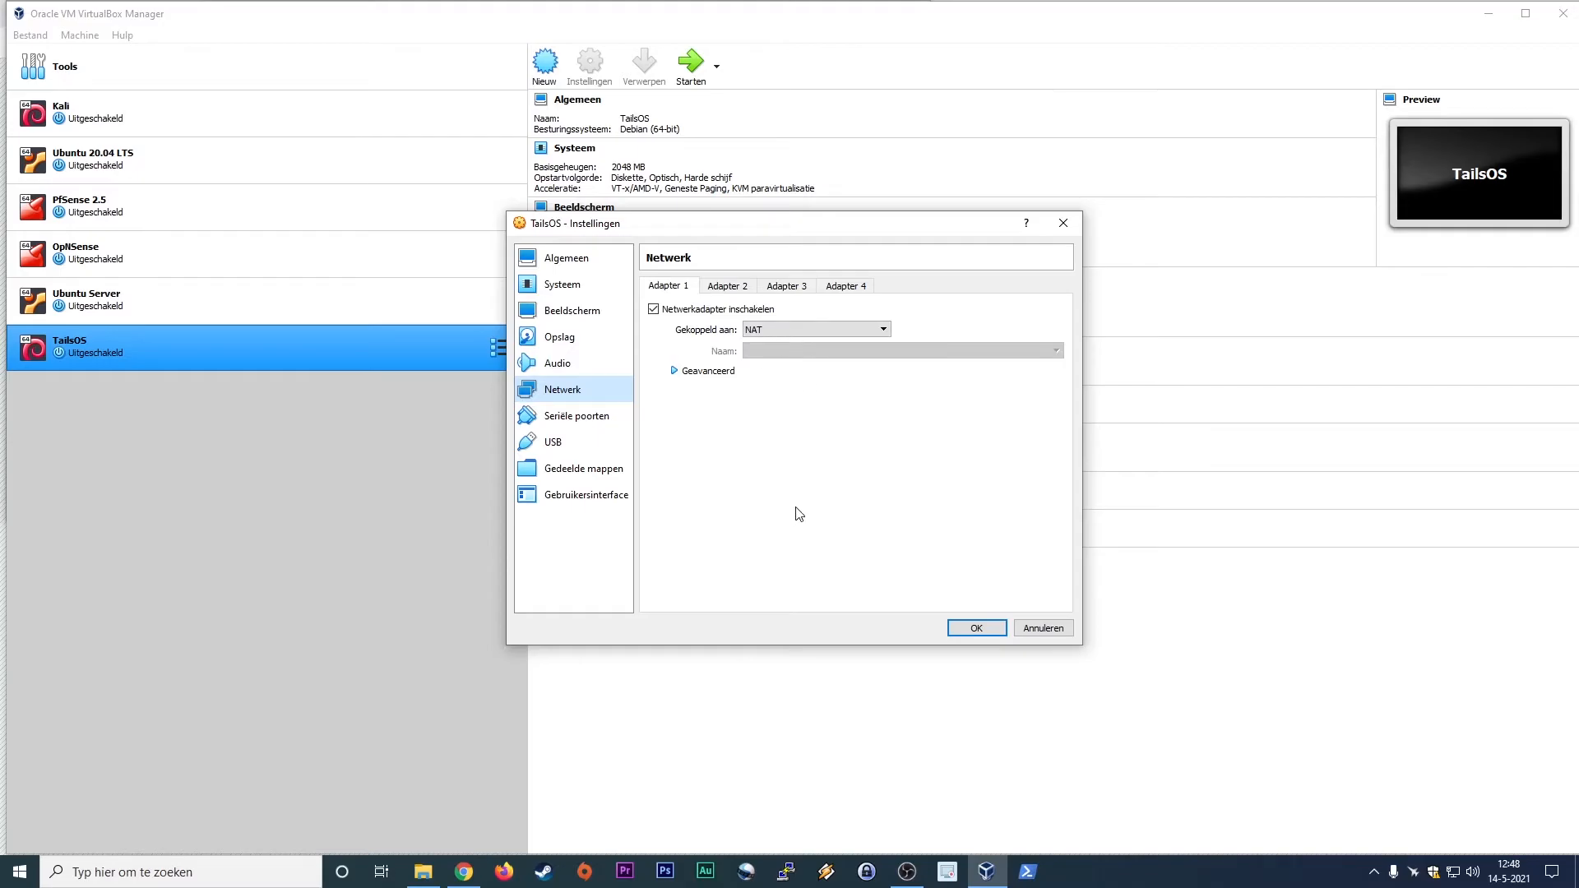
pyautogui.click(979, 630)
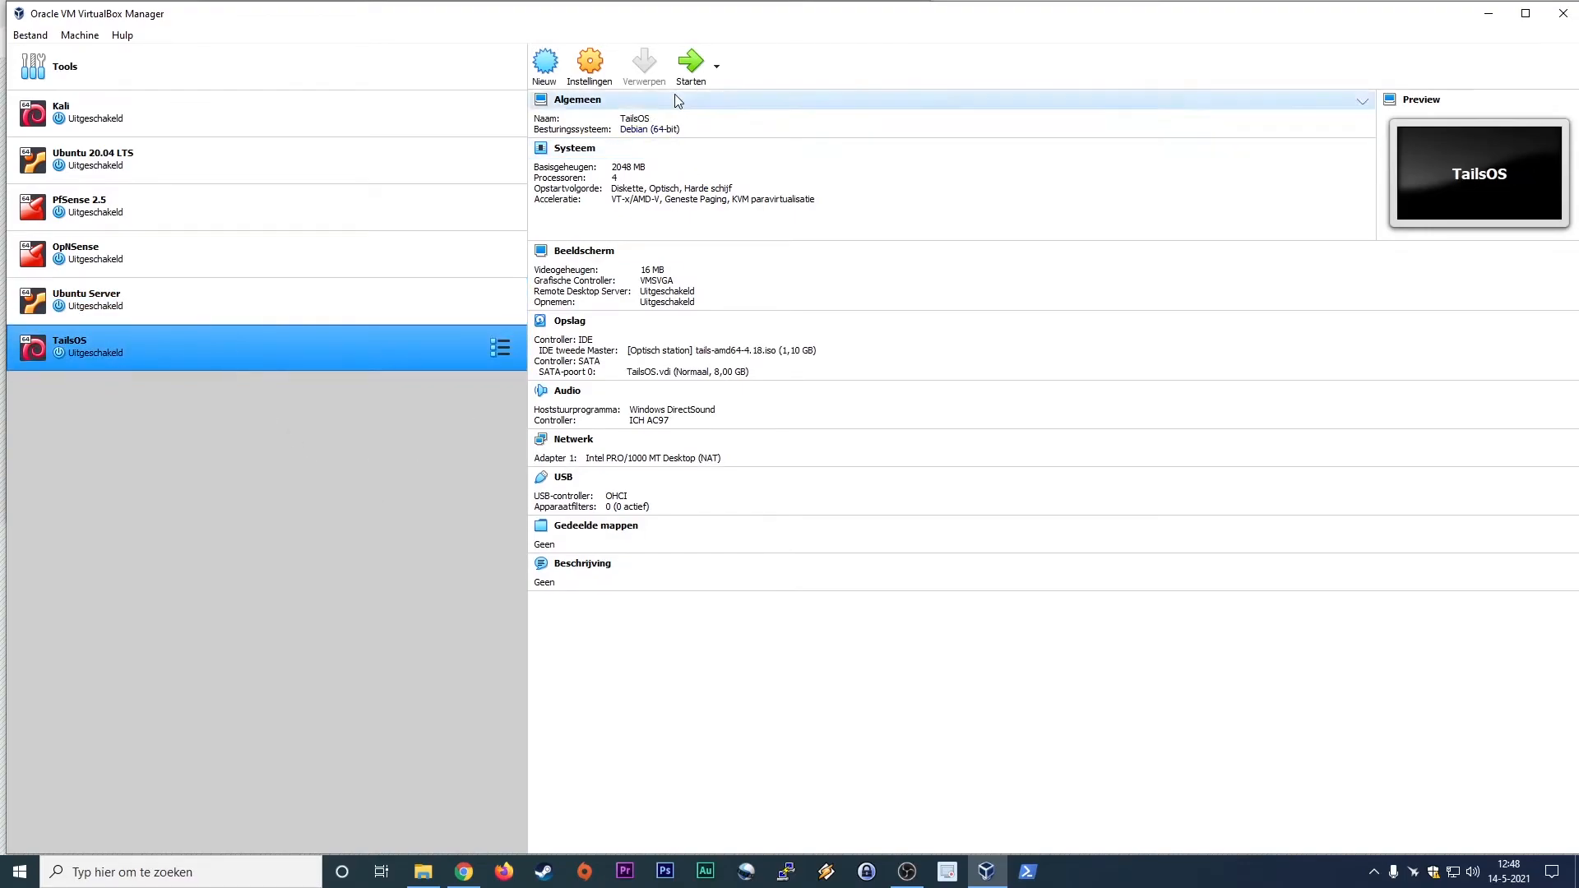
# Step: Start the TailsOS machine with tails-amd64-4.18.iso selected as its startup disk
pyautogui.click(691, 64)
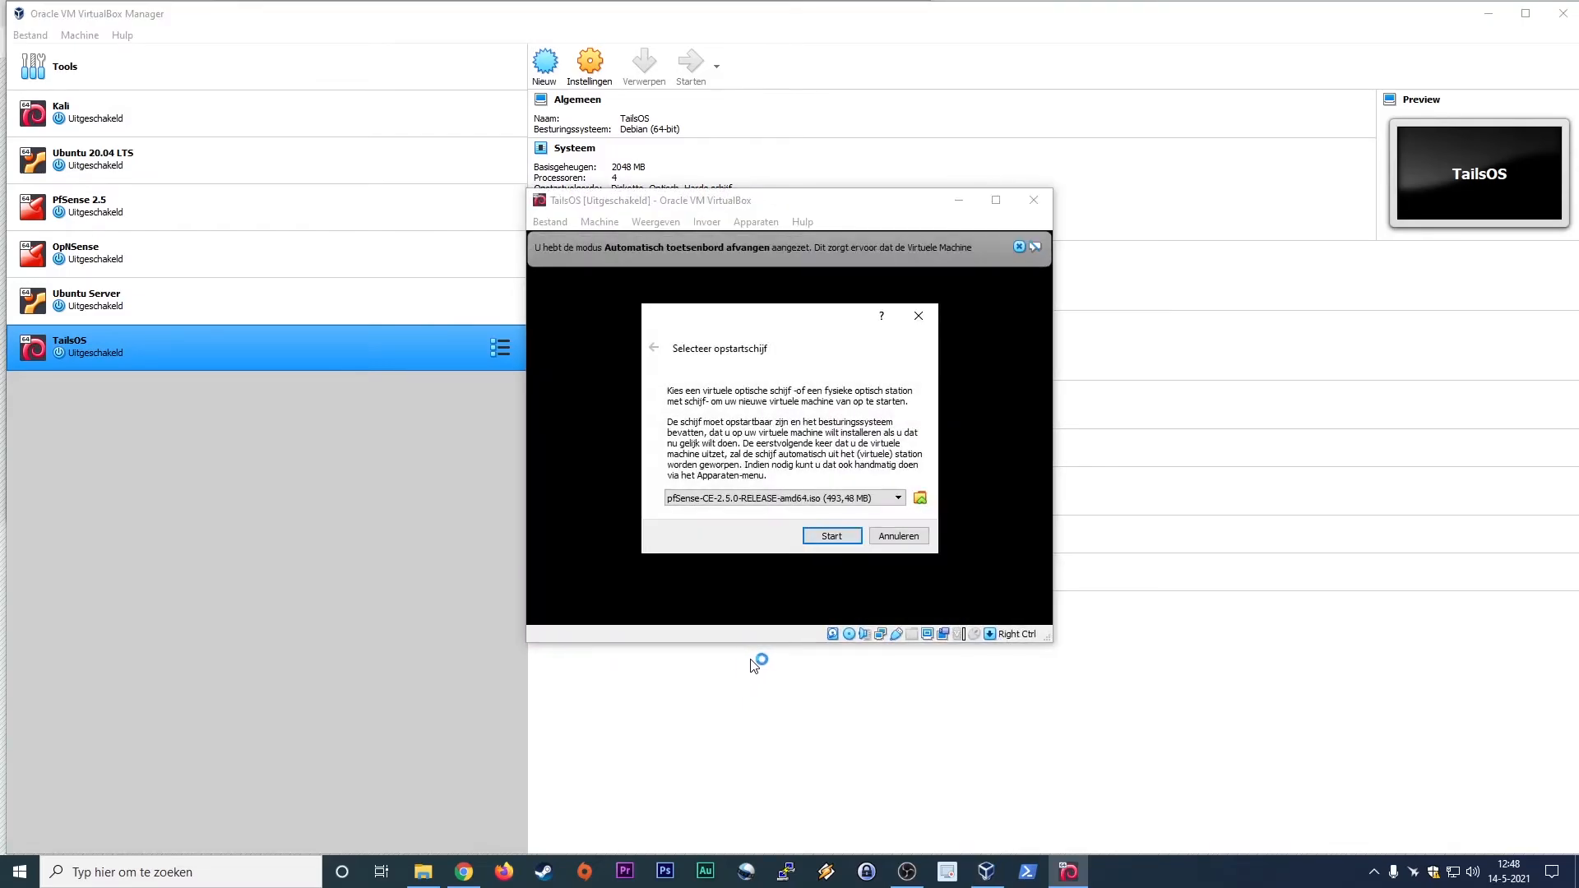
pyautogui.click(898, 498)
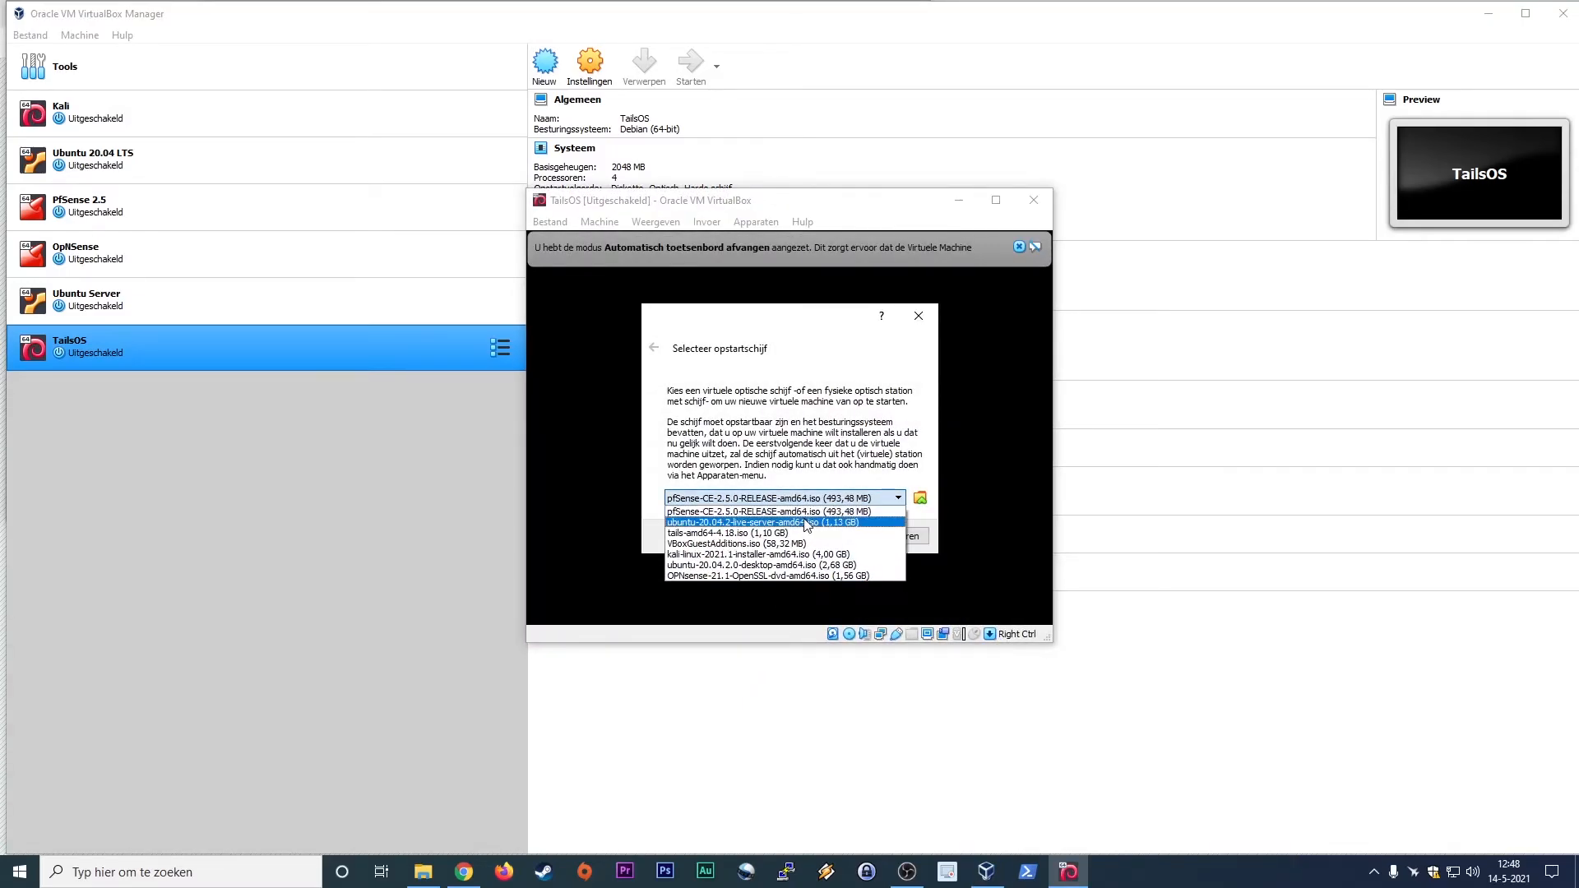
pyautogui.click(701, 508)
pyautogui.click(831, 535)
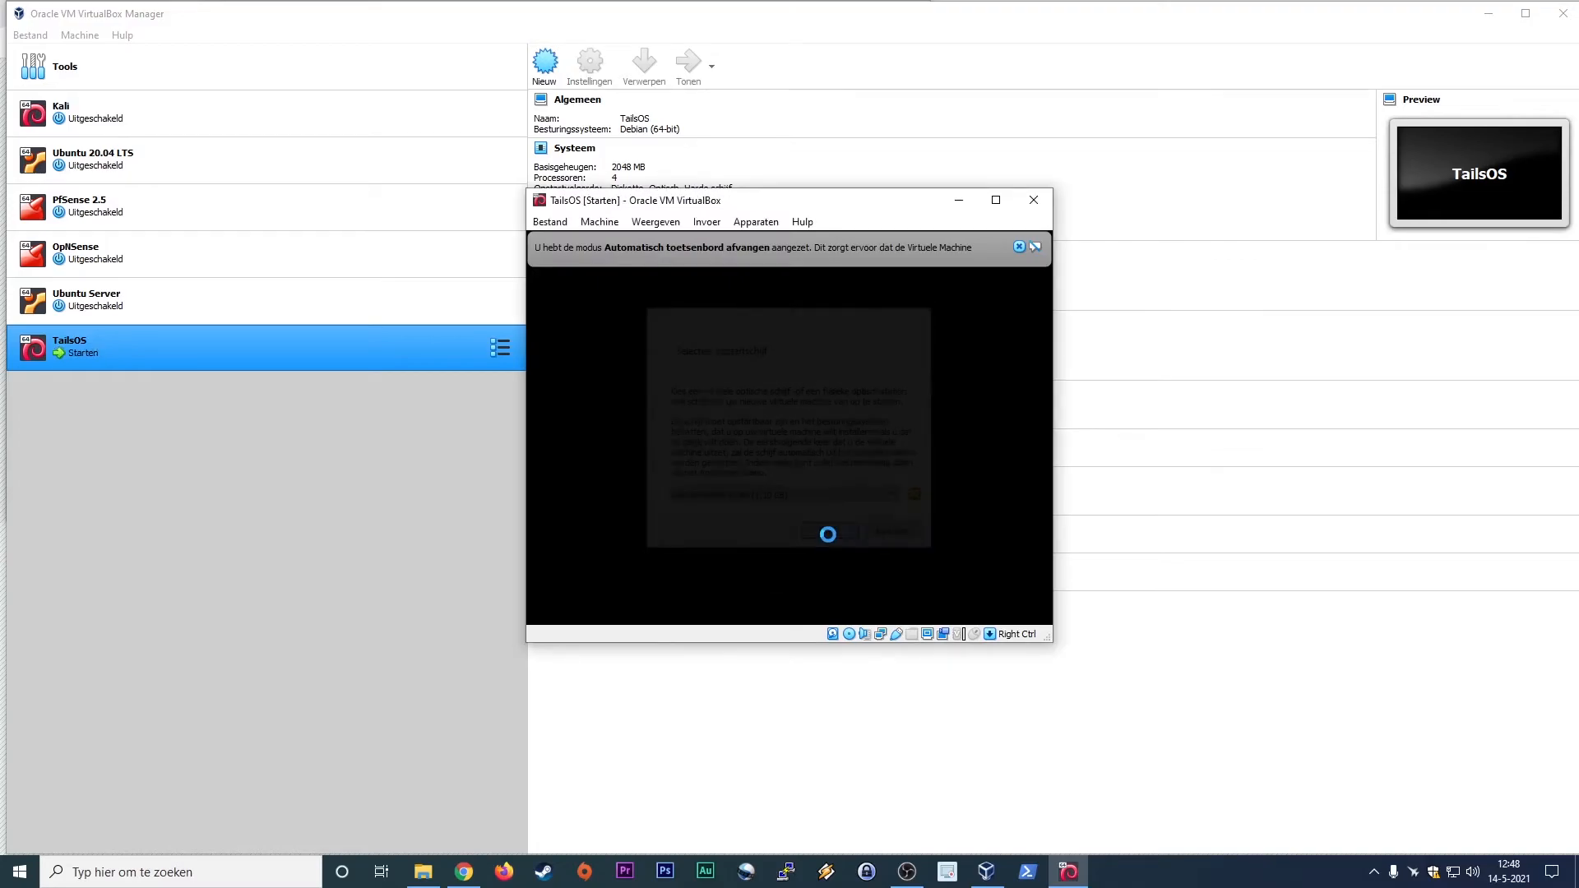
# Step: Maximize the running TailsOS window, dismiss the keyboard capture notice and let the virtual machine capture the mouse
pyautogui.click(995, 199)
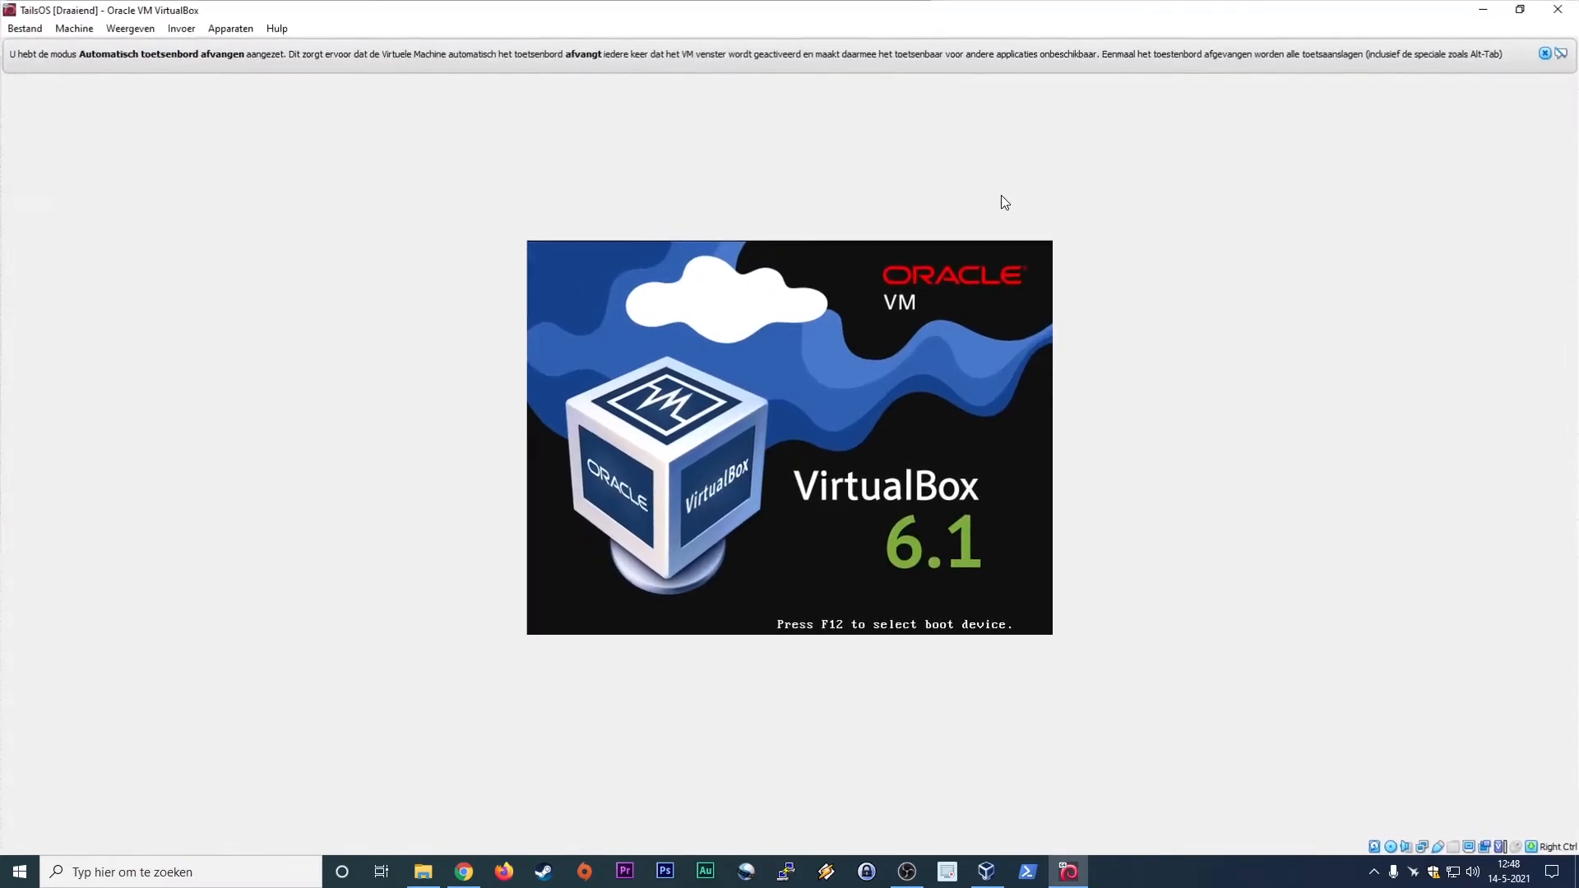
pyautogui.click(1547, 54)
pyautogui.click(946, 395)
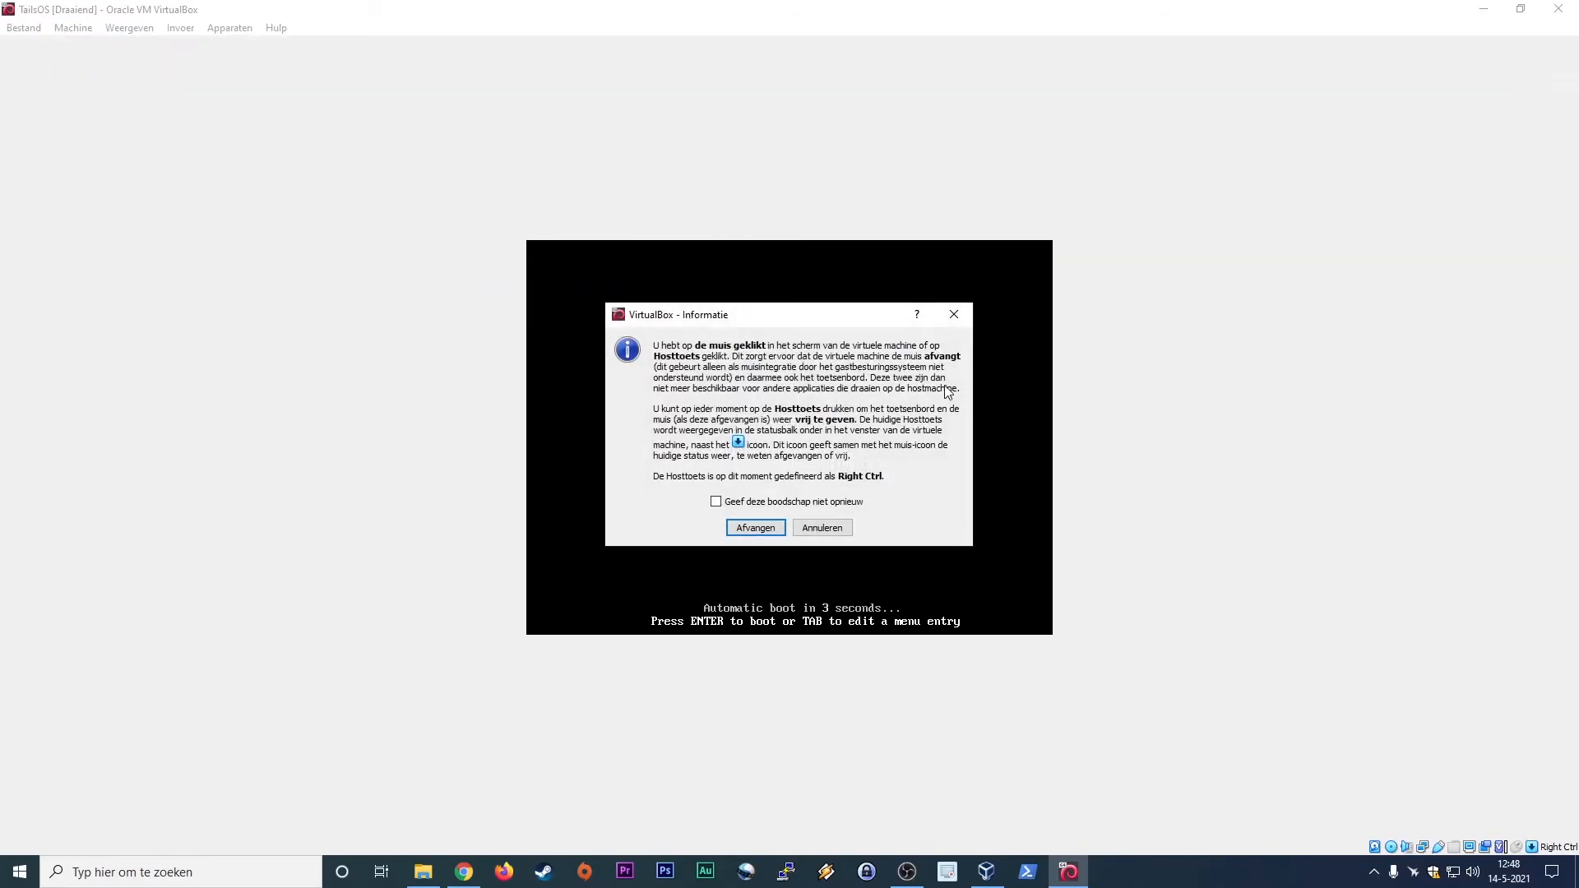
pyautogui.click(763, 529)
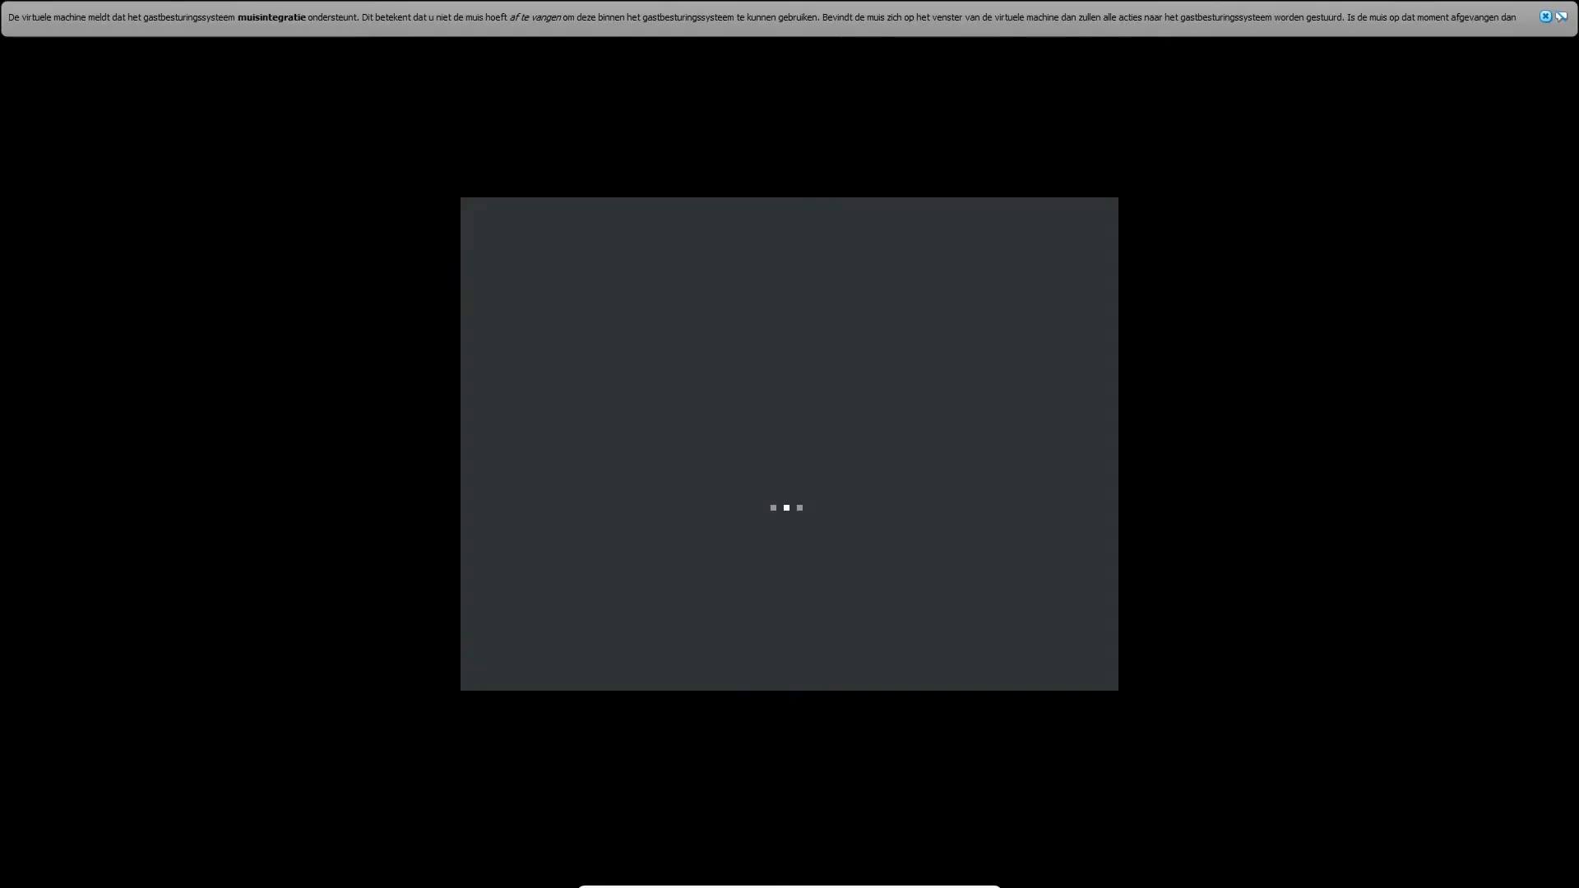